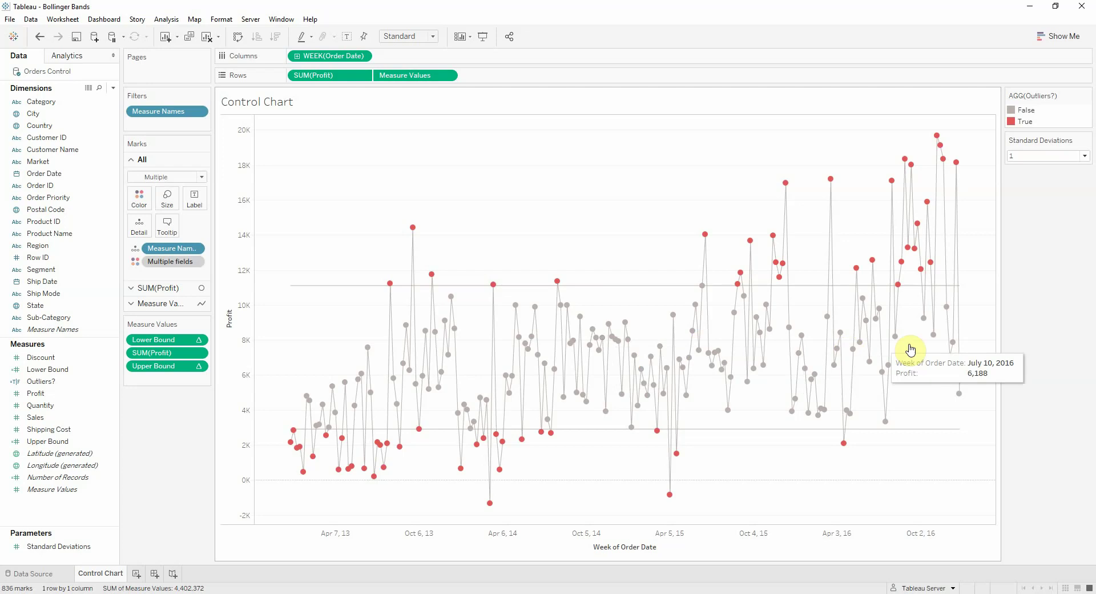
On a new worksheet, put Order Date by week number on Columns and Profit on Rows.
left_click(598, 202)
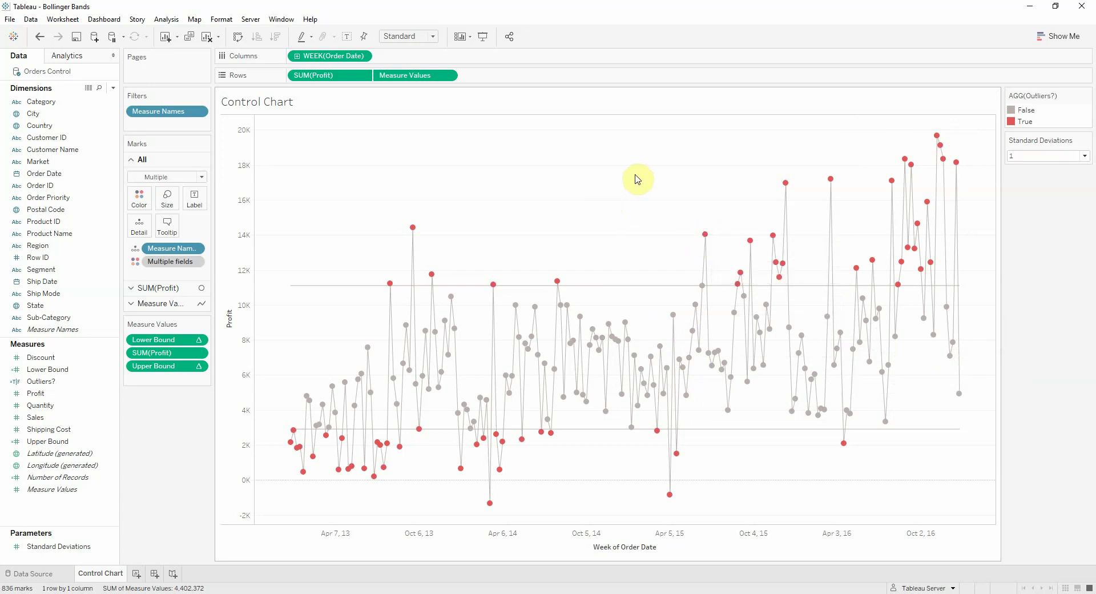
left_click(135, 573)
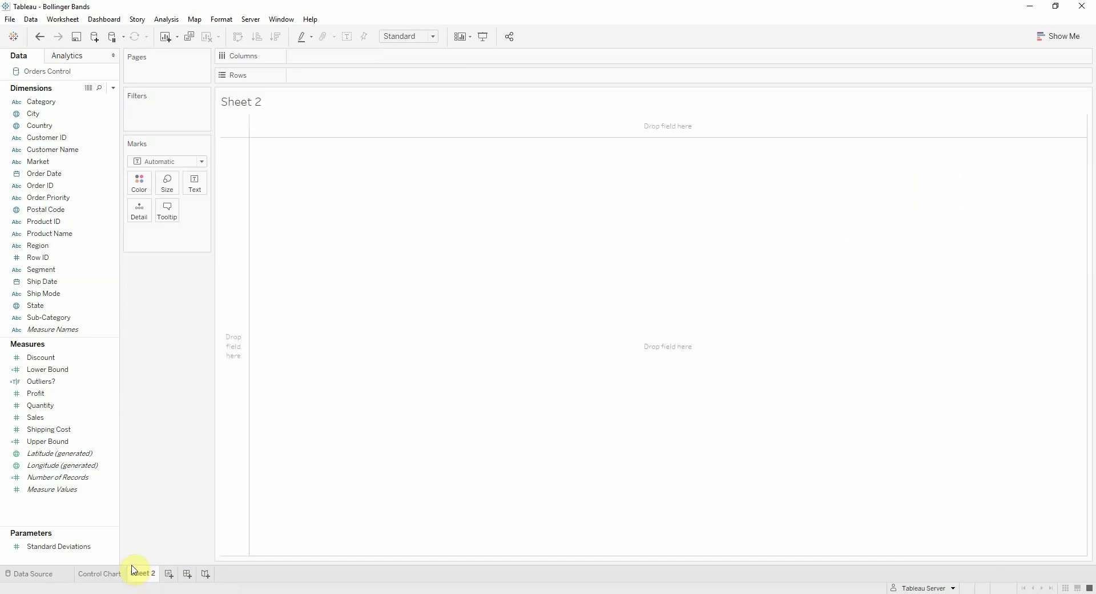
left_click_drag(49, 173, 336, 55)
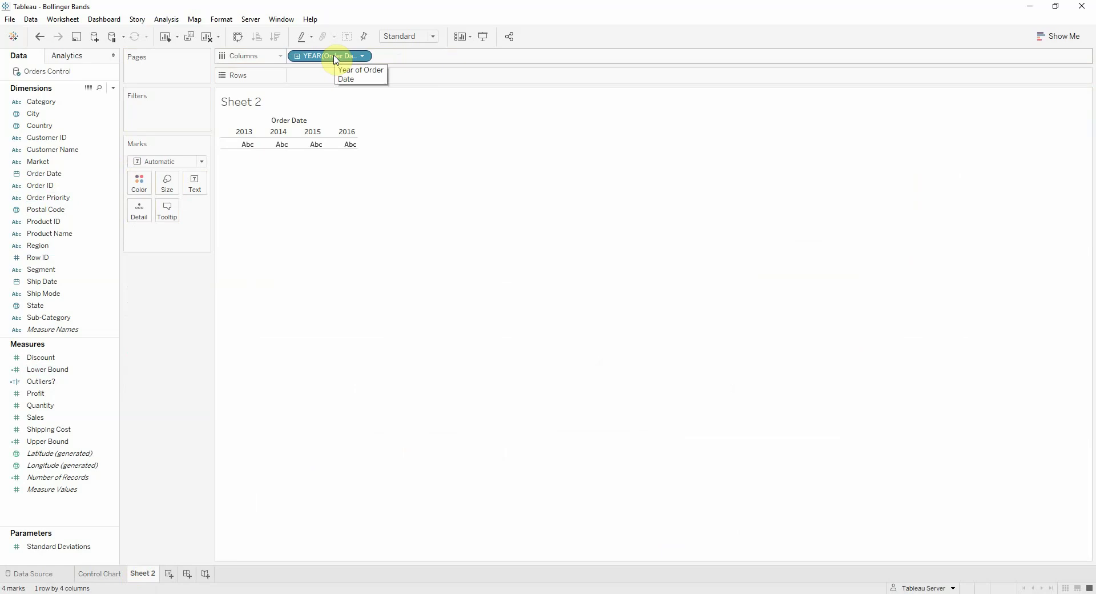
right_click(335, 58)
left_click(381, 289)
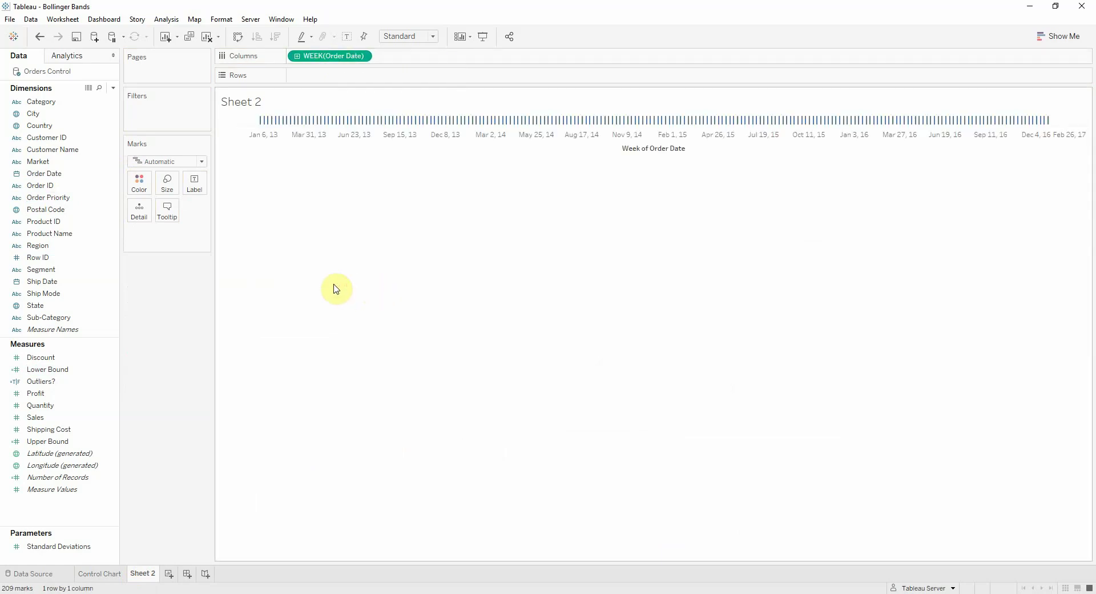
left_click_drag(40, 393, 336, 76)
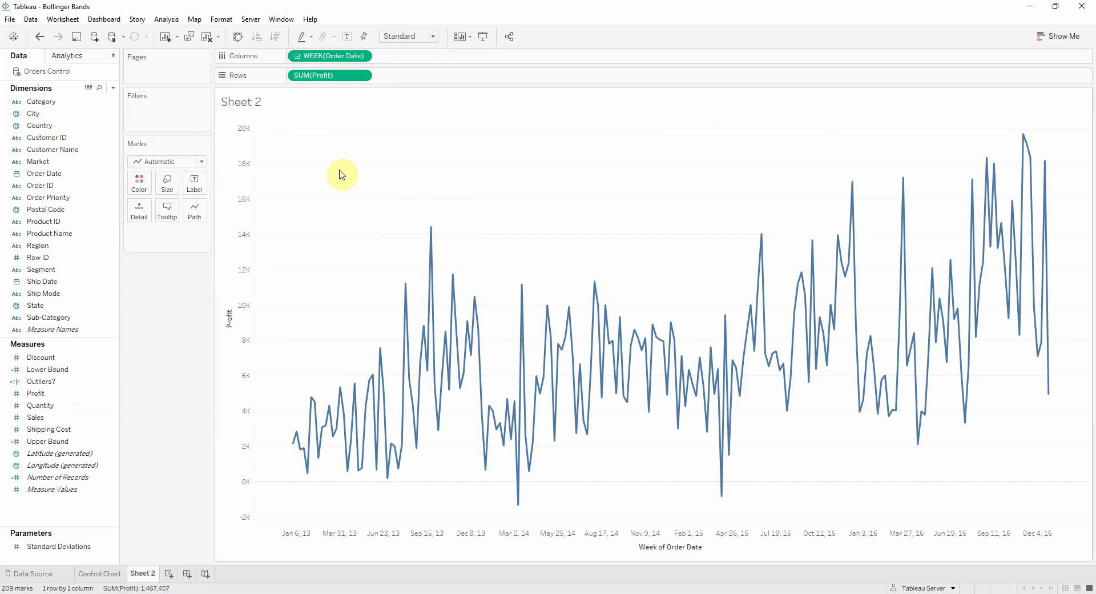
Change the mark type to Circle so weekly profit shows as circles.
left_click(167, 164)
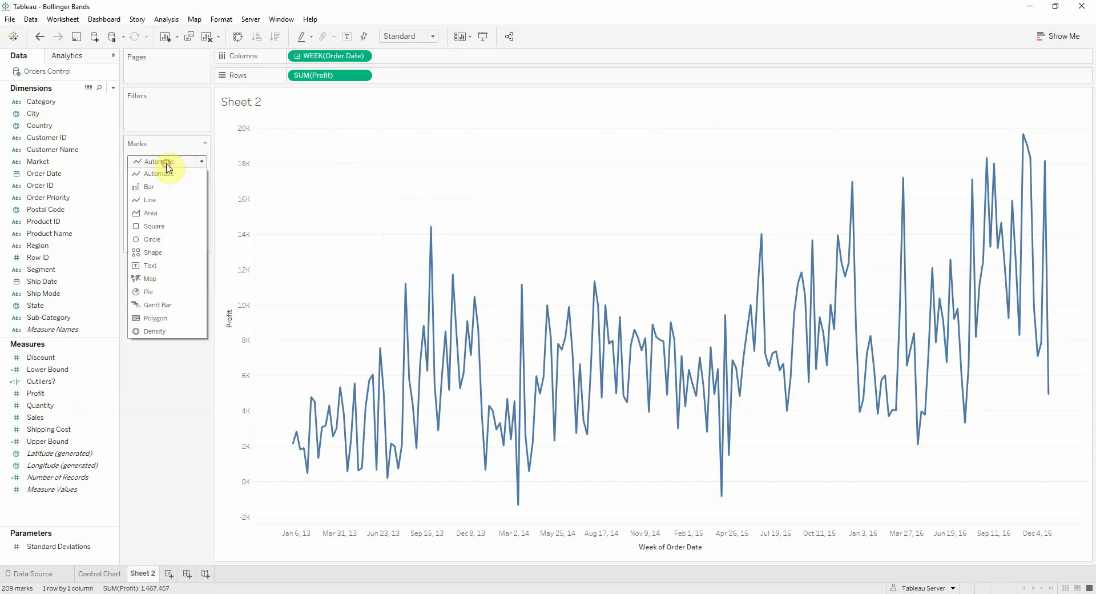
left_click(172, 238)
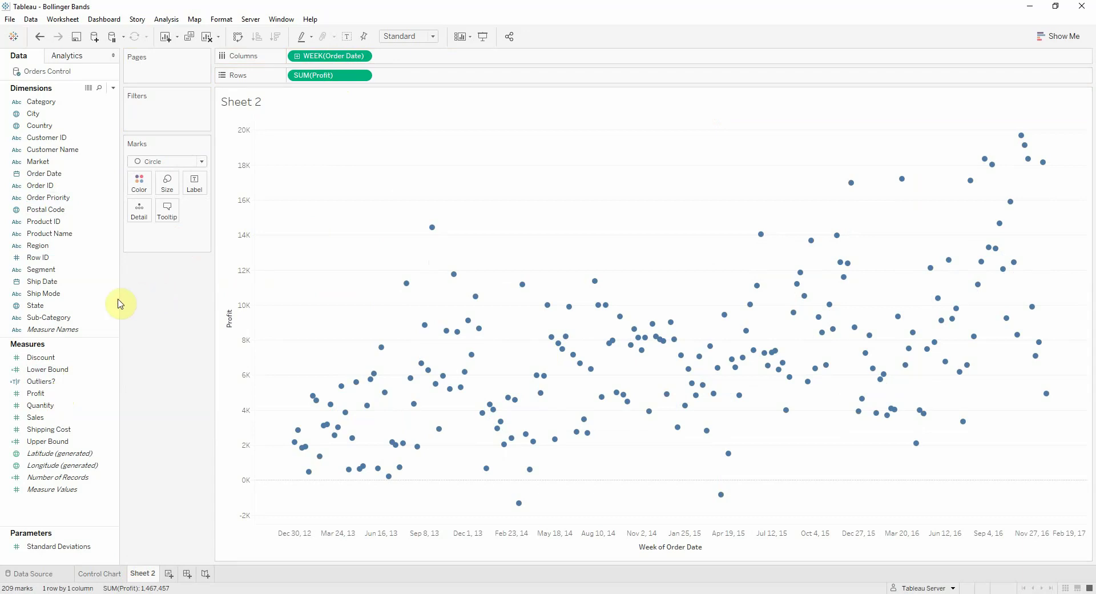
left_click(56, 454)
left_click(44, 511)
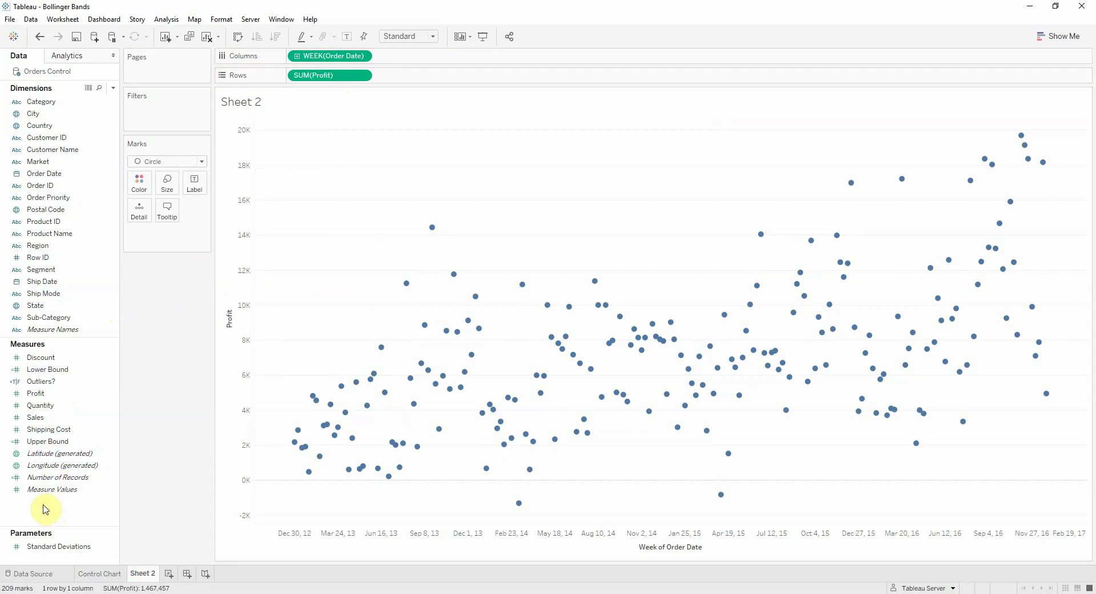
left_click(80, 490)
left_click(74, 507)
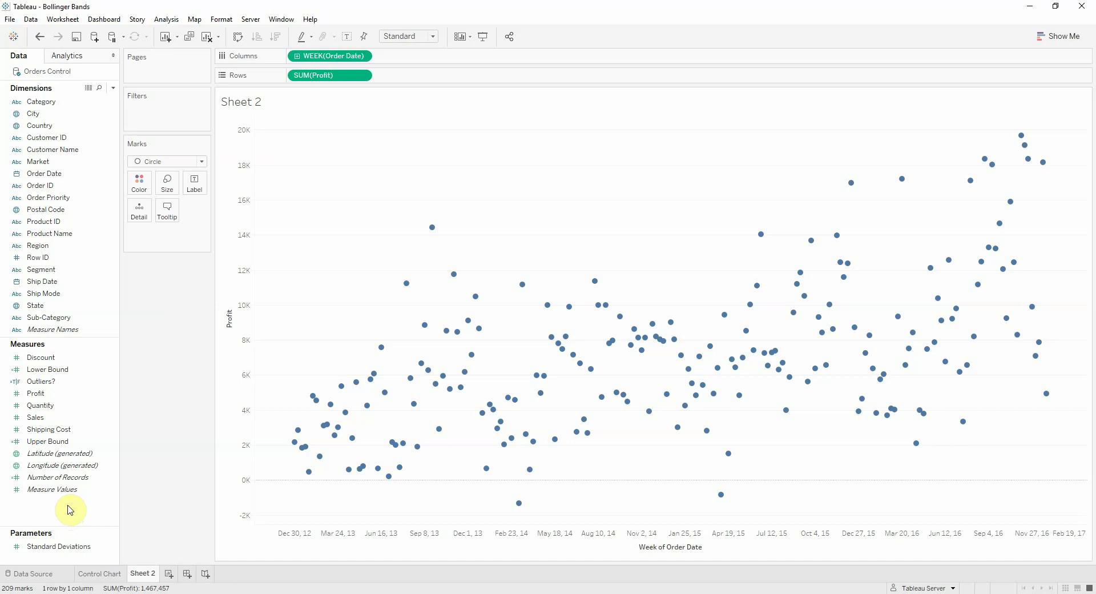
Create the Integer parameter Lookback Period with current value 20 and range 1 to 50.
right_click(70, 510)
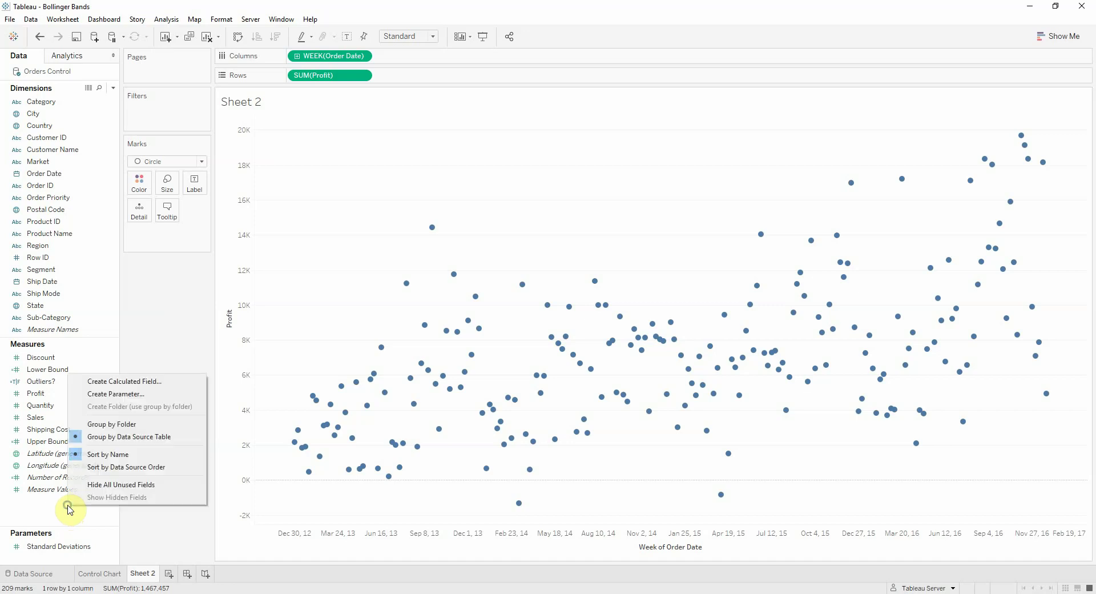
left_click(135, 394)
type("Lookback Period")
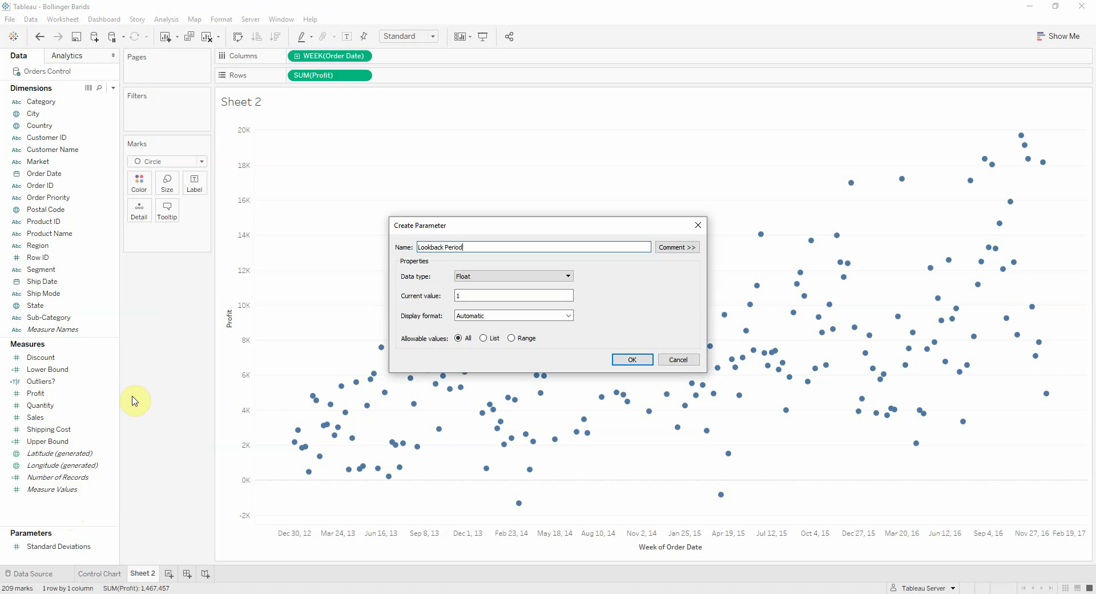
left_click(477, 276)
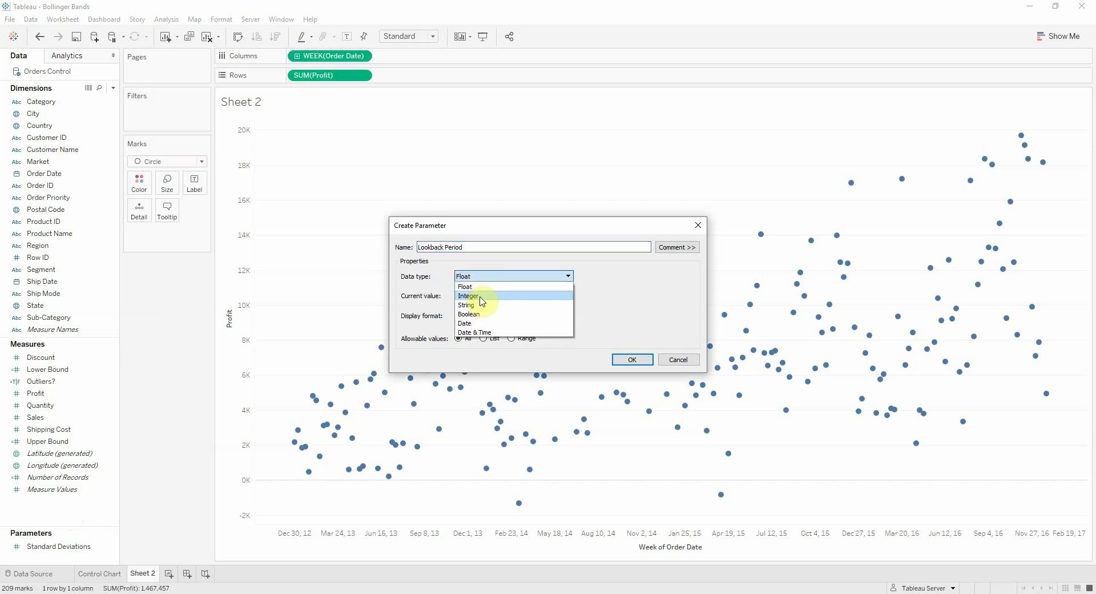
left_click(481, 296)
double_click(455, 295)
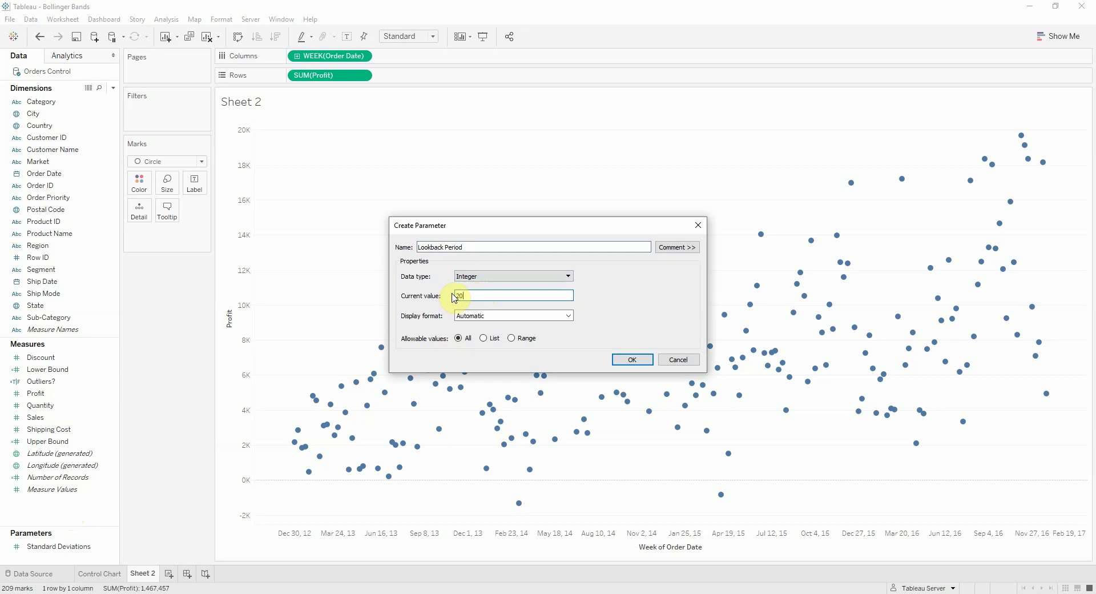
type("20")
left_click(517, 339)
left_click(429, 376)
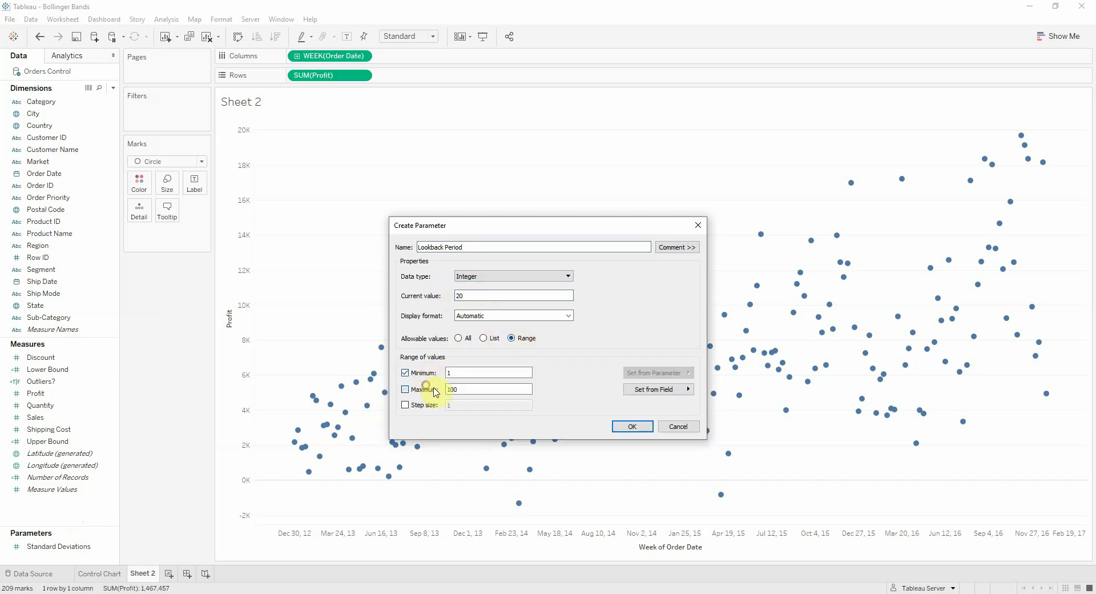
left_click(425, 389)
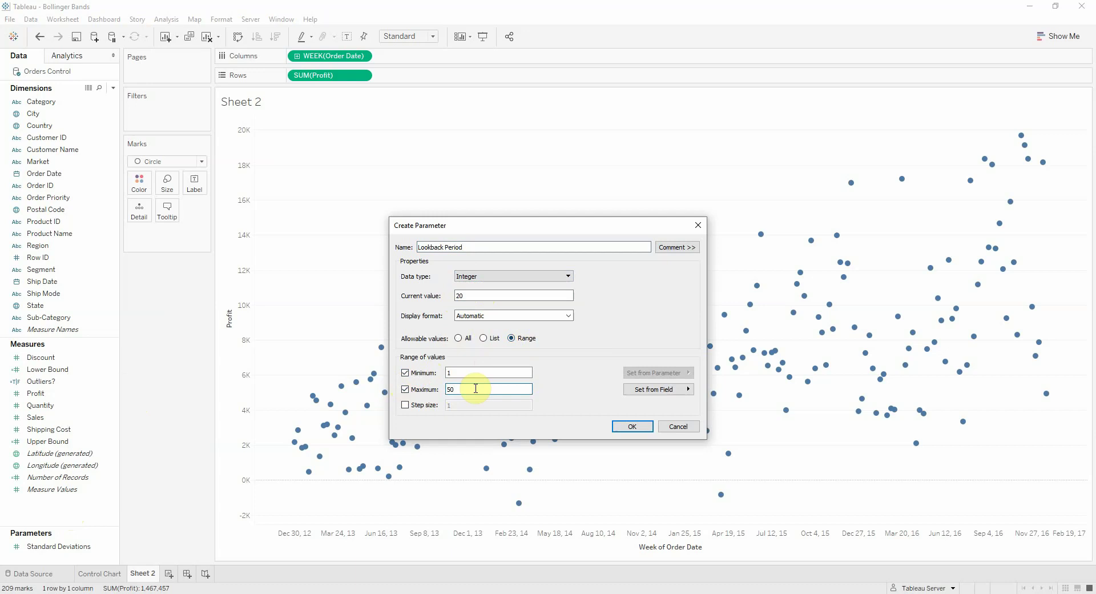
left_click(632, 428)
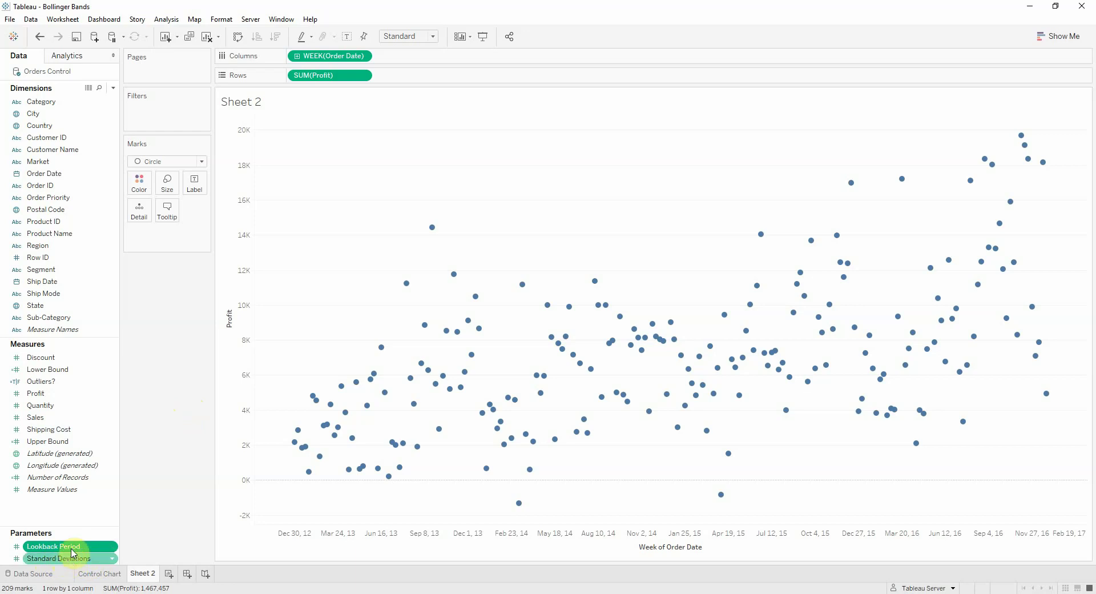
left_click(61, 518)
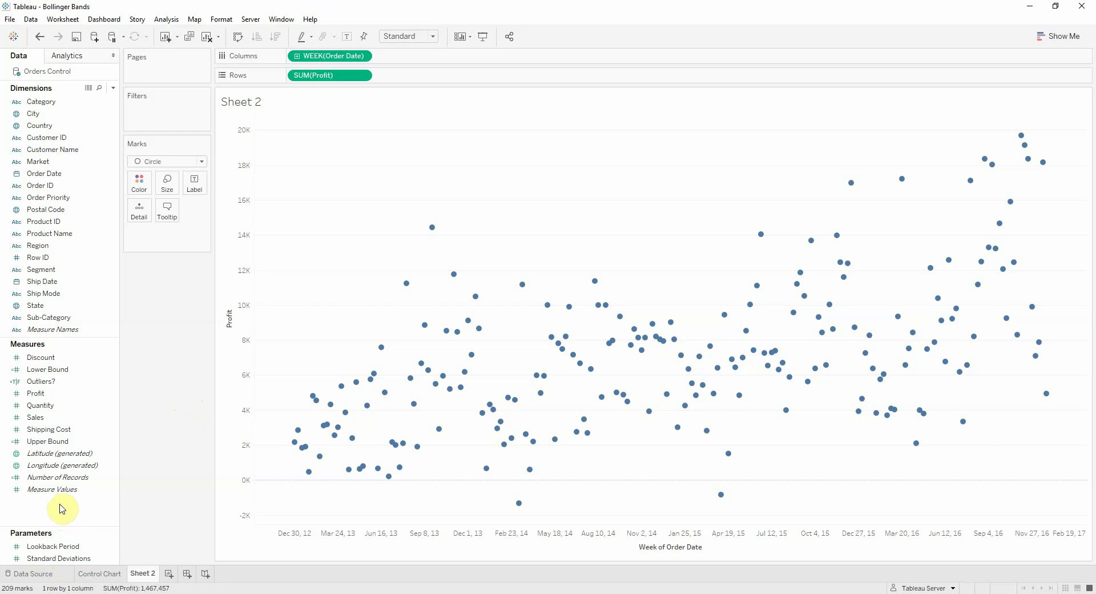
Start a new calculated field named Moving Average.
right_click(62, 509)
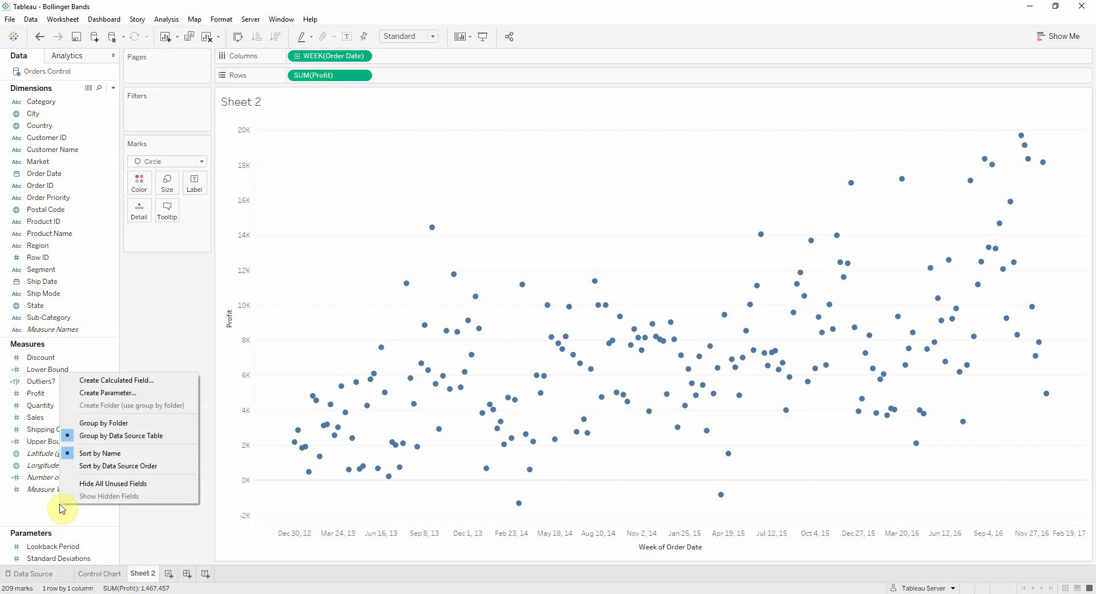
left_click(143, 380)
type("M")
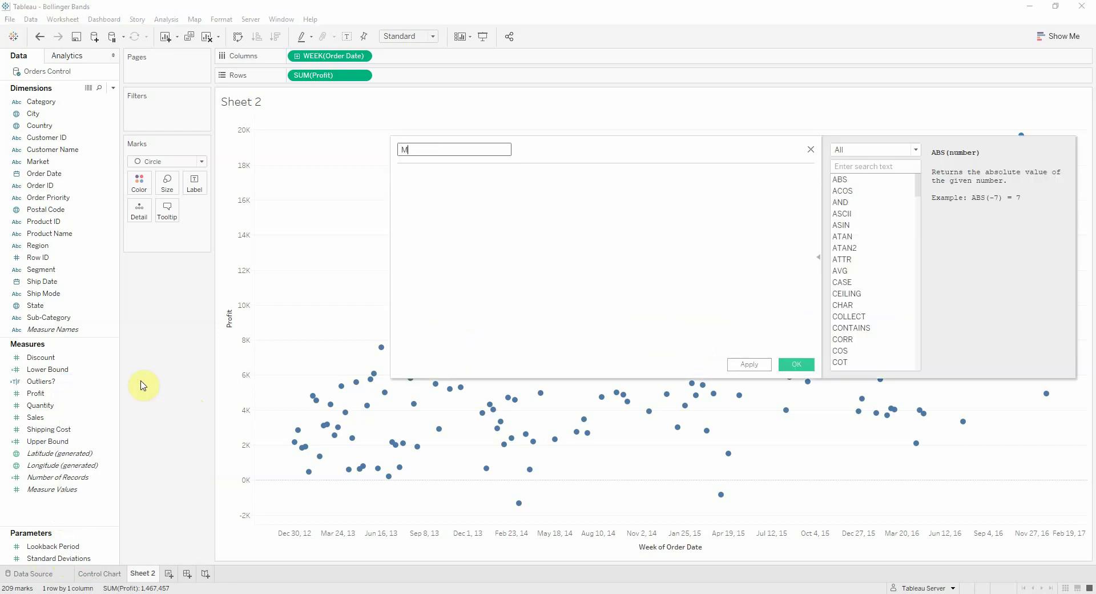
type("oving Average")
key("Tab")
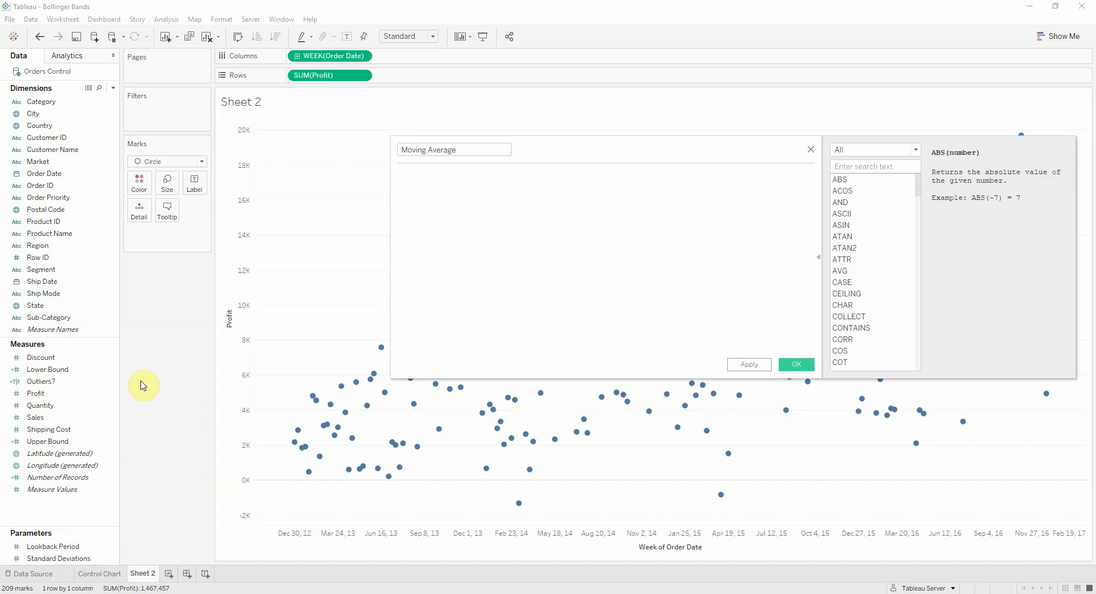
Enter the formula WINDOW_AVG(SUM([Profit]),-[Lookback Period],0) and save the field.
type("window")
key("Return")
type("sum")
key("Return")
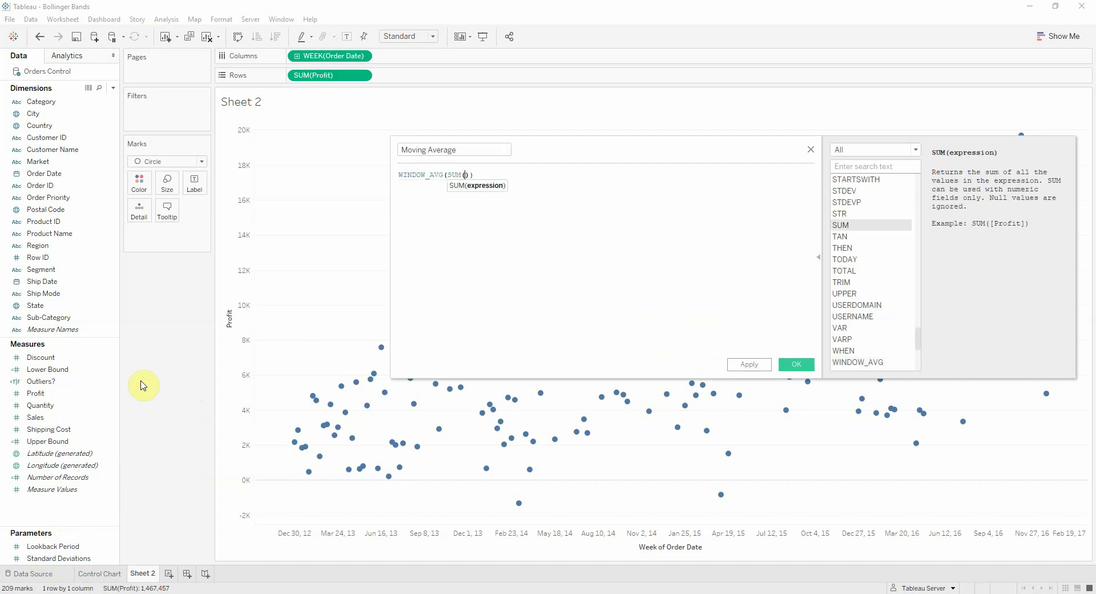
type("[pro")
key("Return")
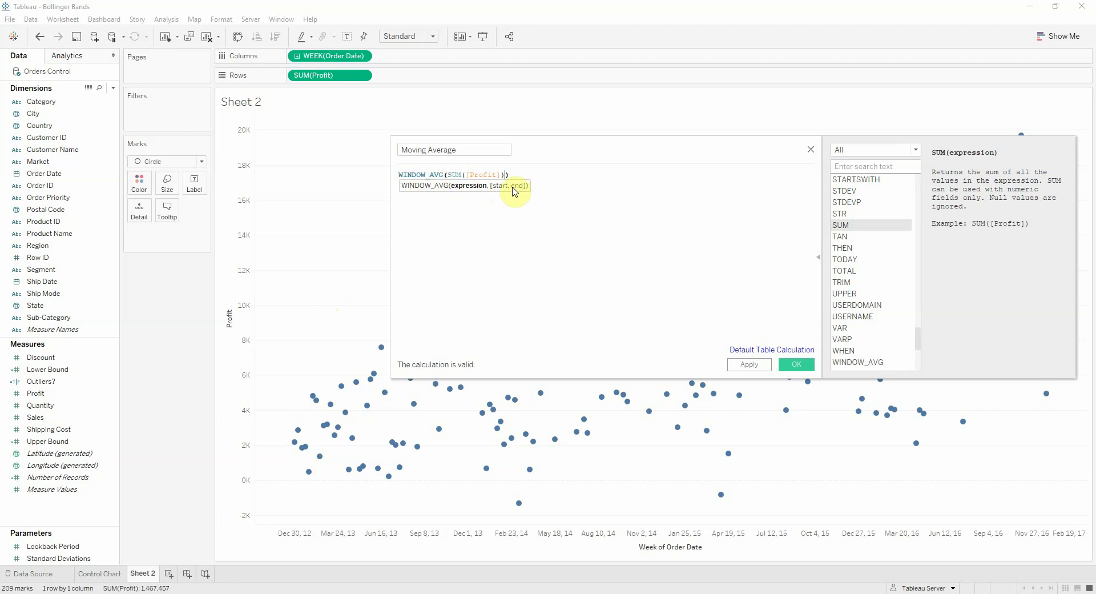
type(",-")
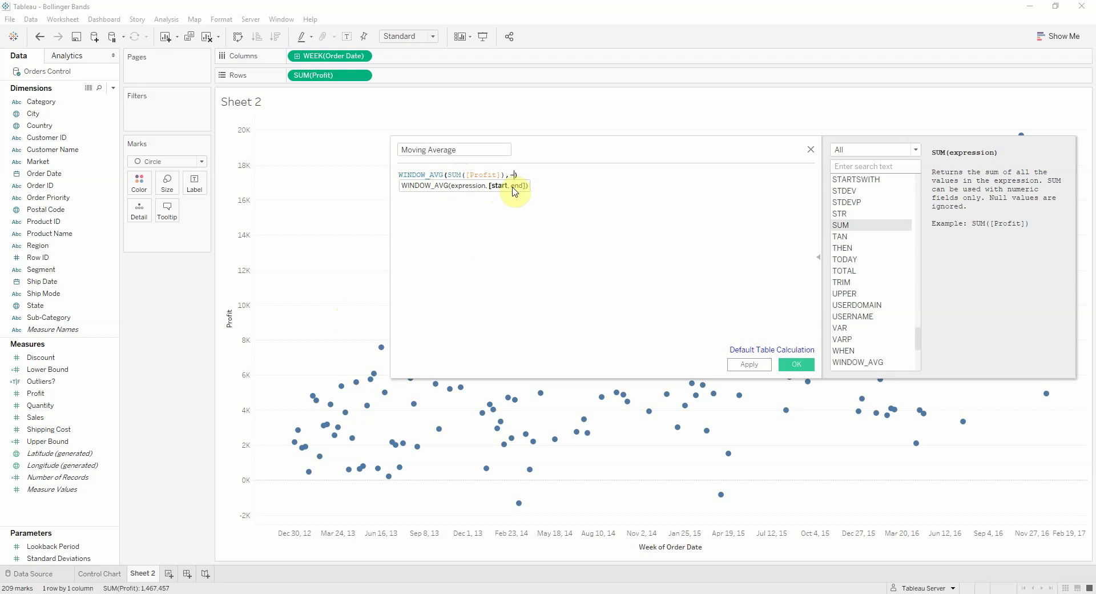
type("[L")
key("Return")
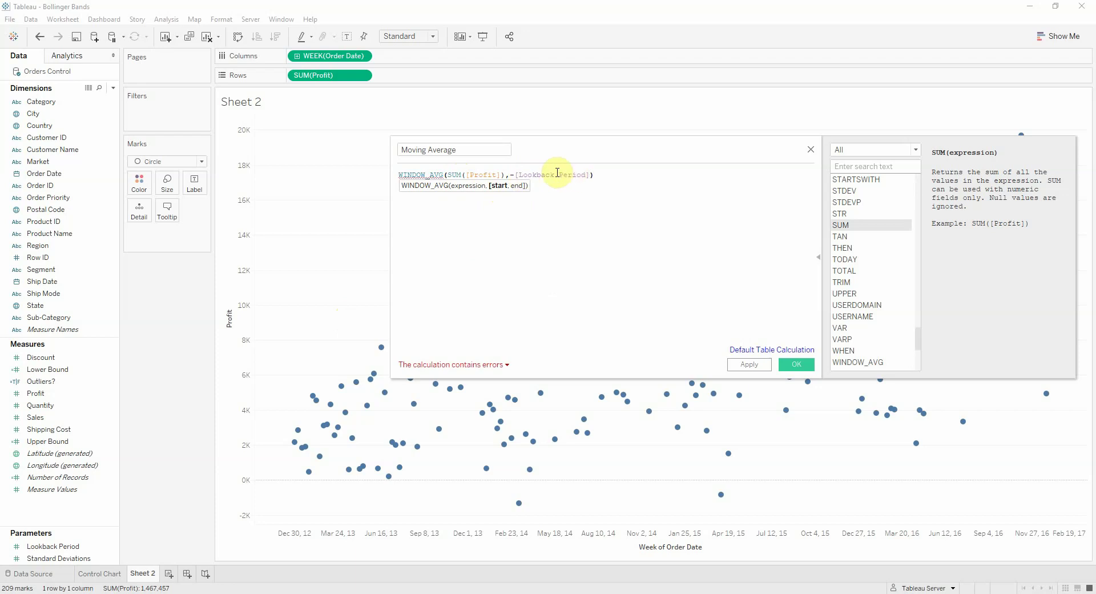
type(",0")
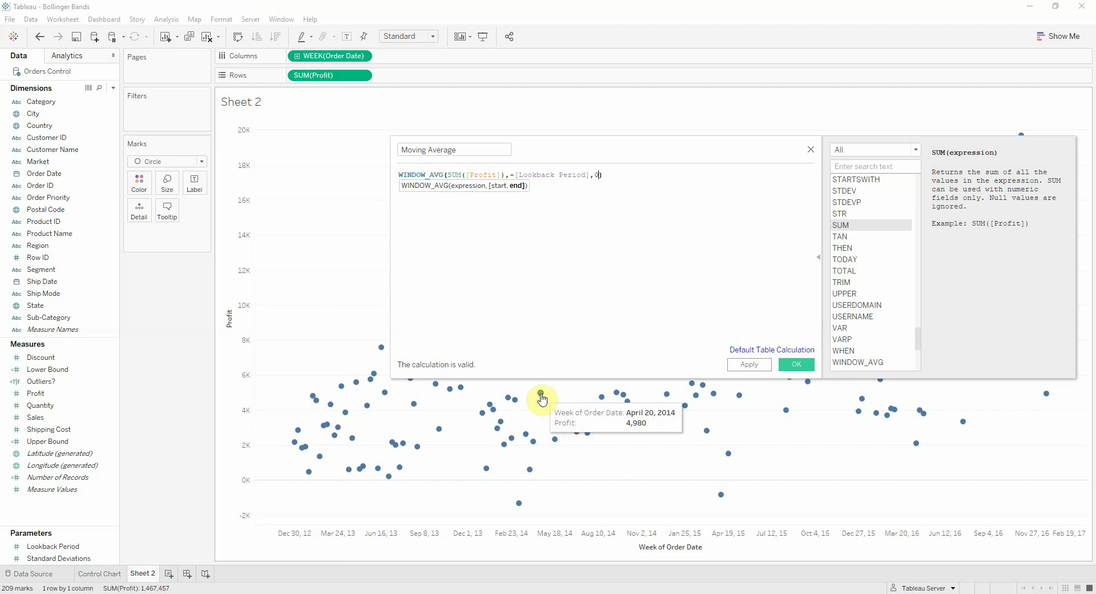
left_click(796, 364)
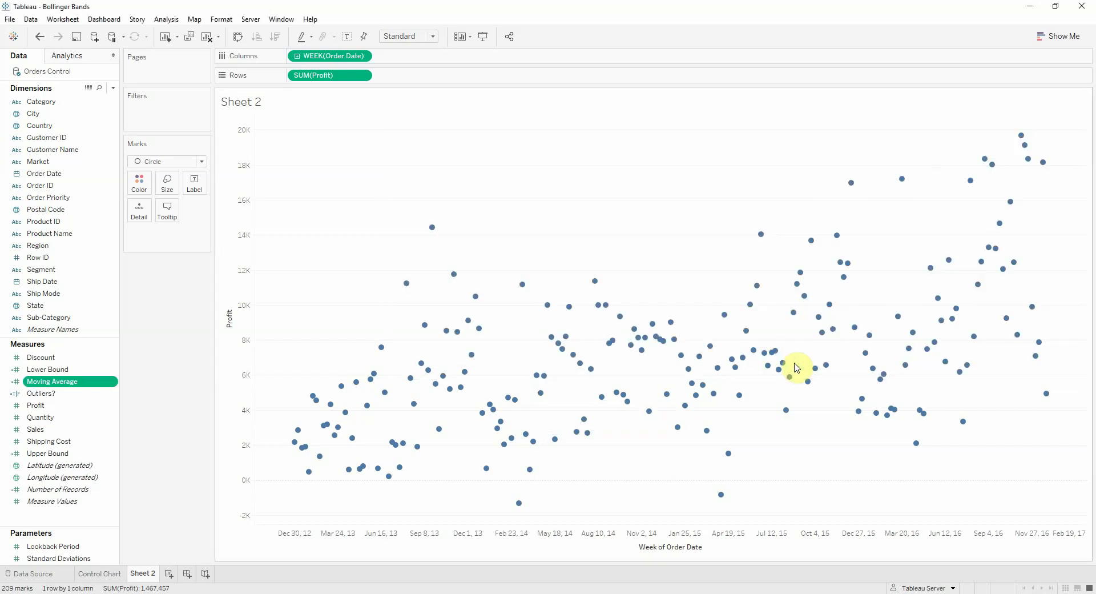
Duplicate Moving Average, switch its function to WINDOW_STDEV, and rename it Standard Deviation.
right_click(82, 386)
left_click(147, 208)
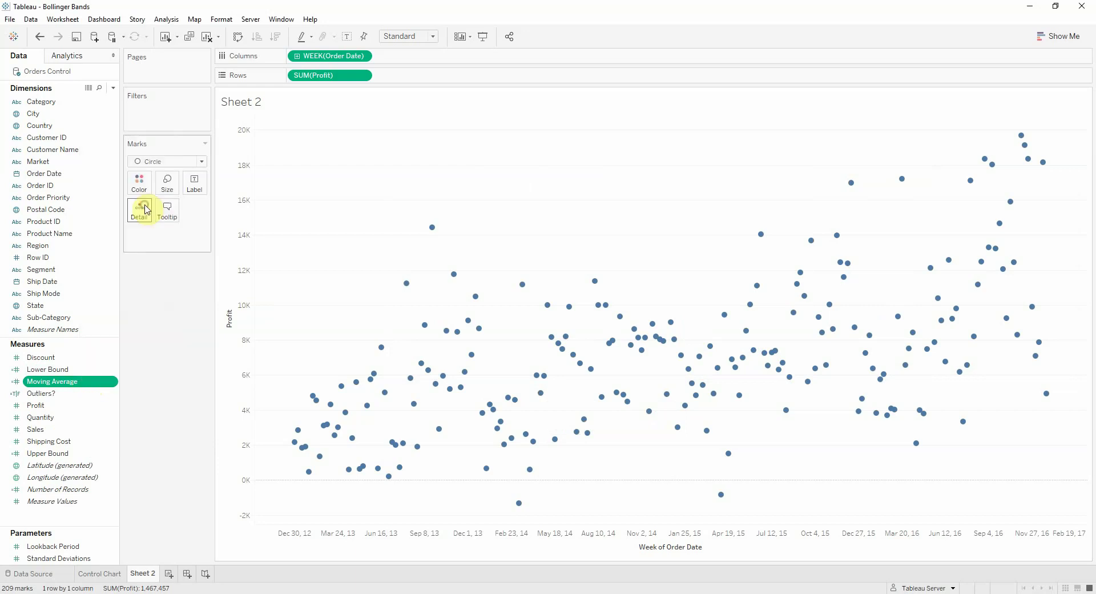
right_click(90, 393)
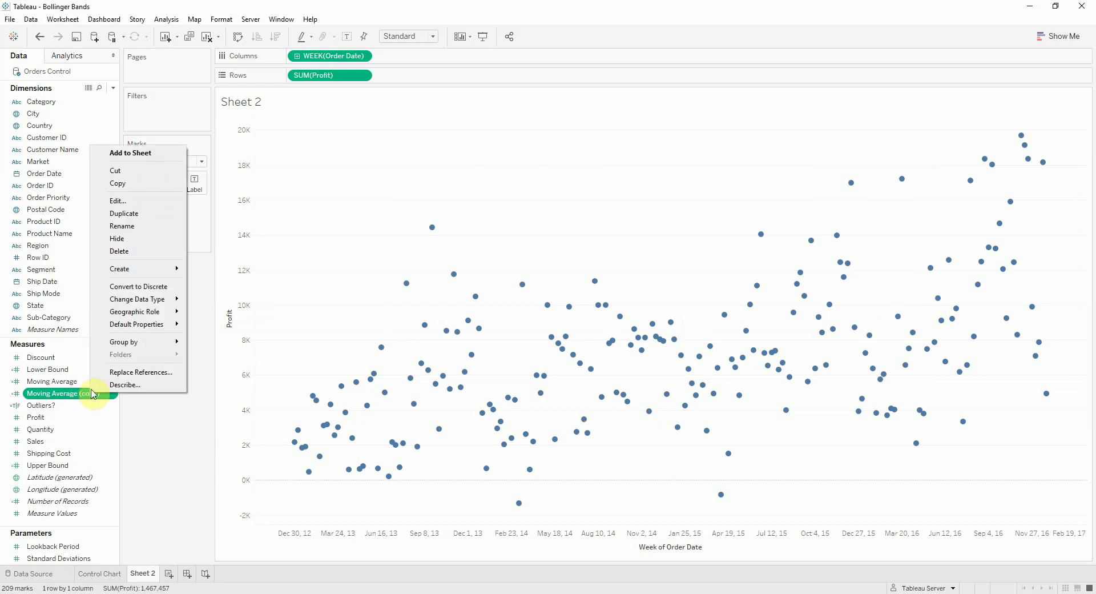
left_click(130, 202)
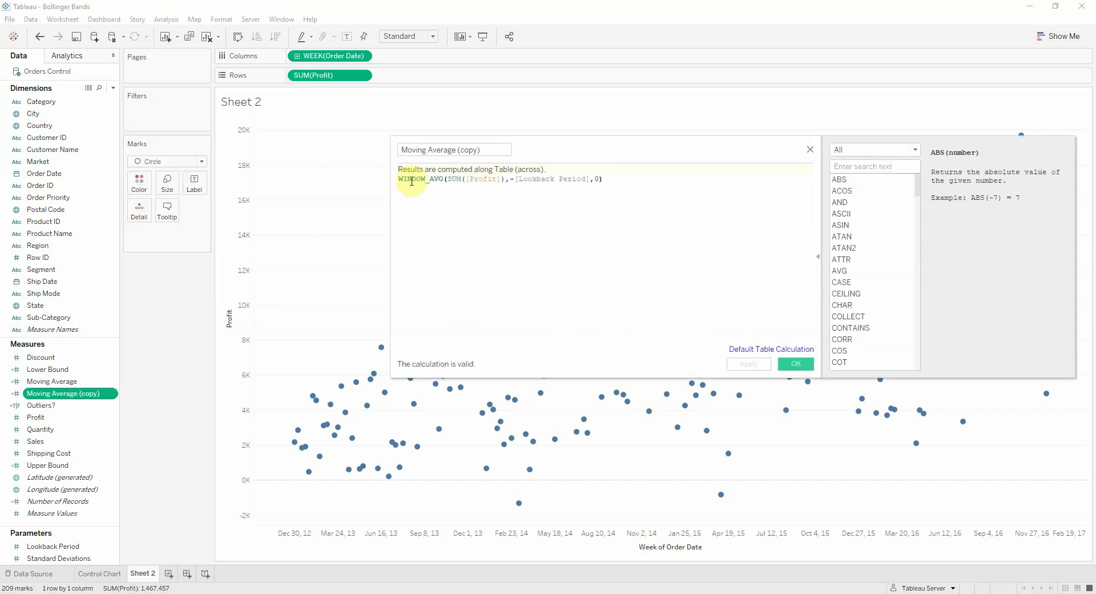
double_click(411, 179)
type("window")
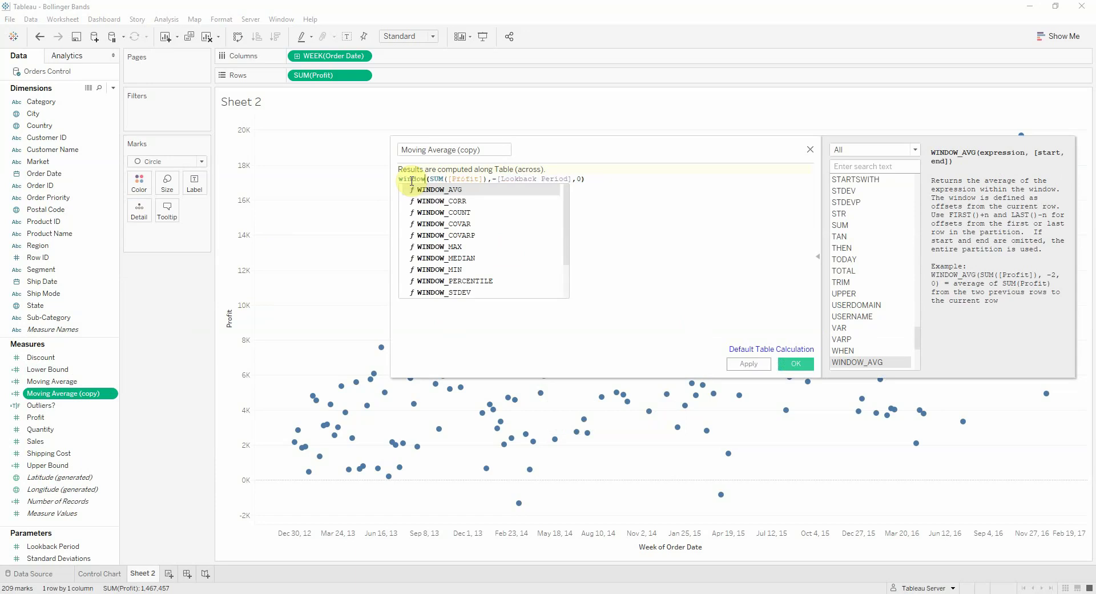
double_click(487, 292)
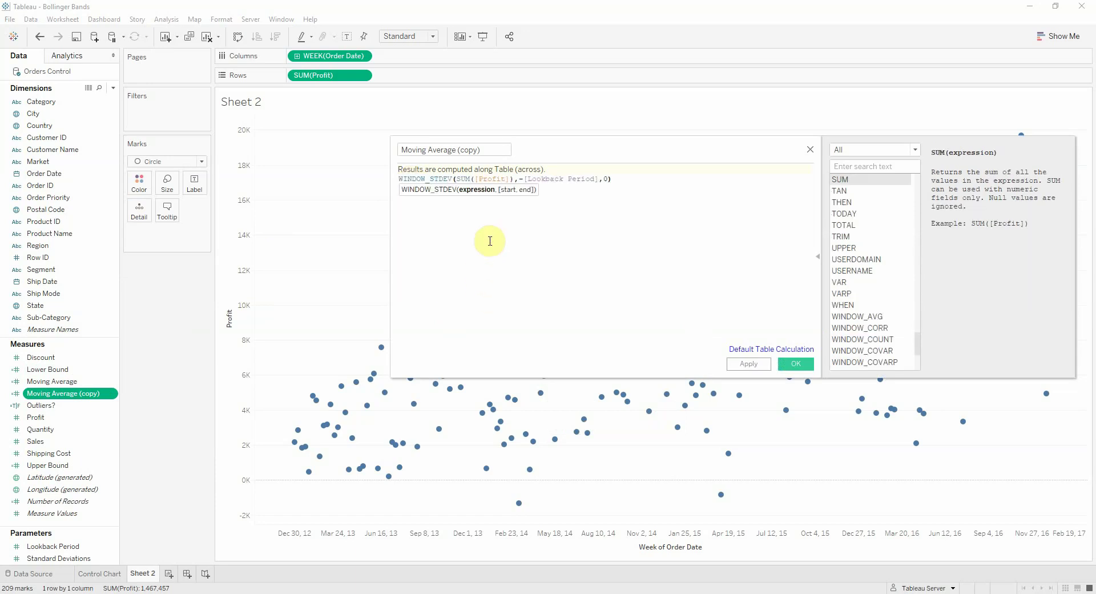
triple_click(482, 149)
type("s")
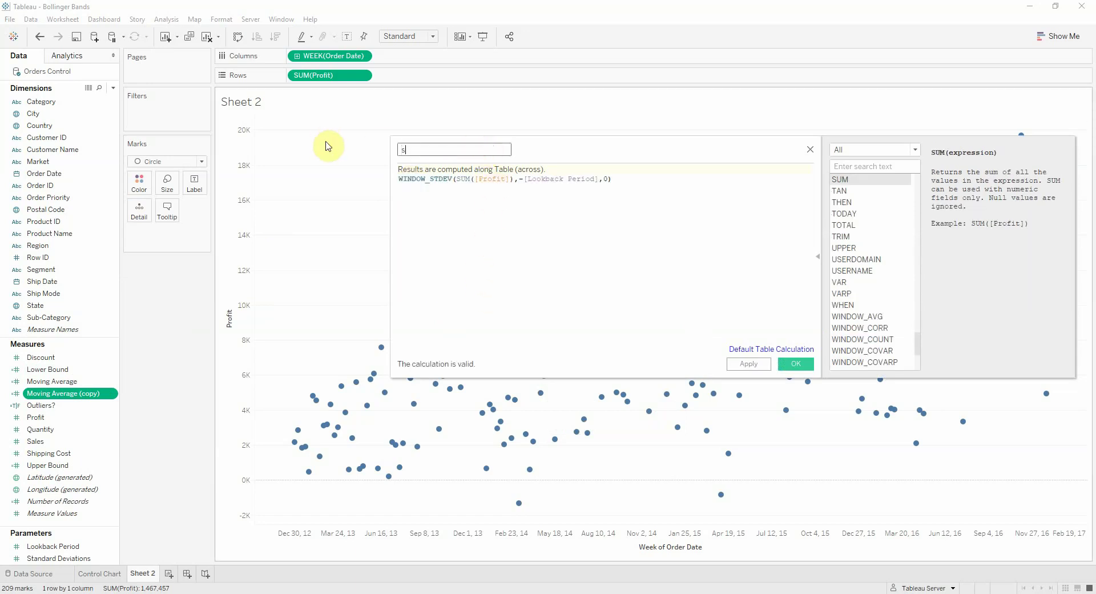
type("tandard Deviation")
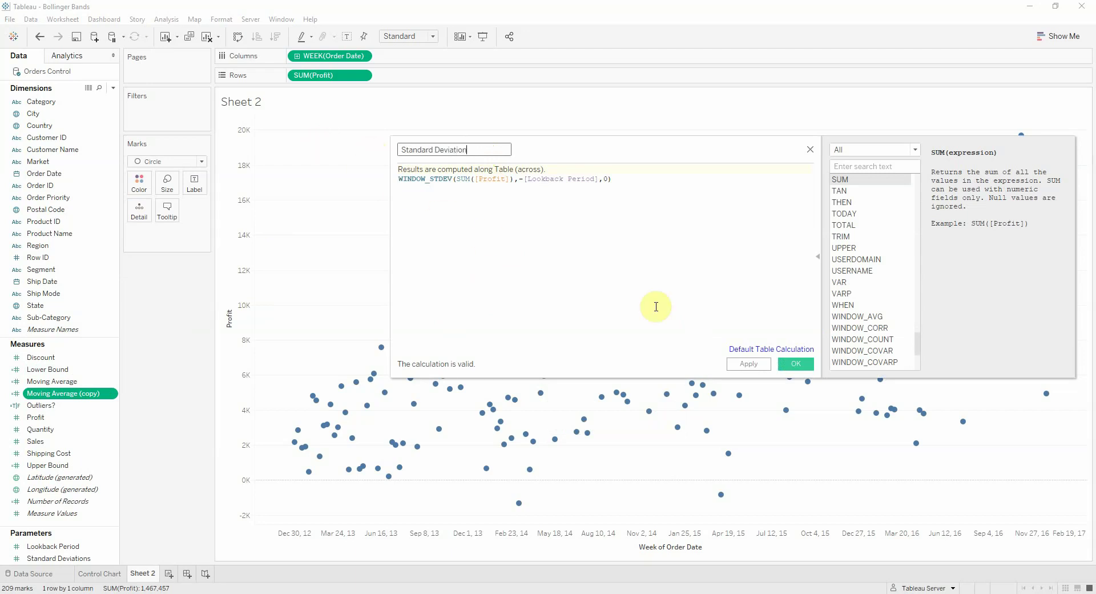
left_click(795, 364)
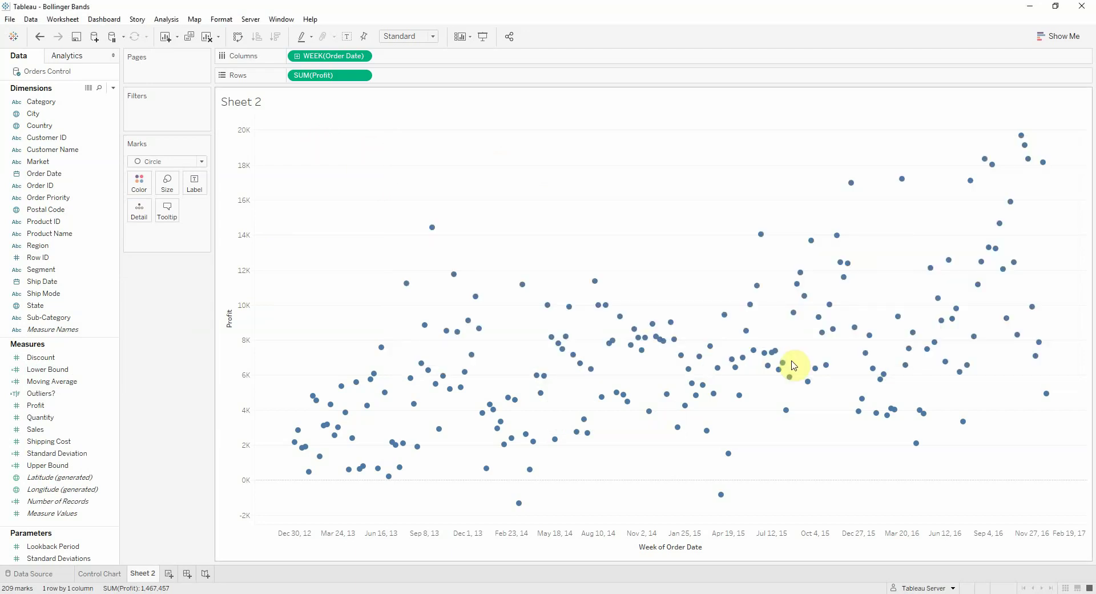
left_click(235, 330)
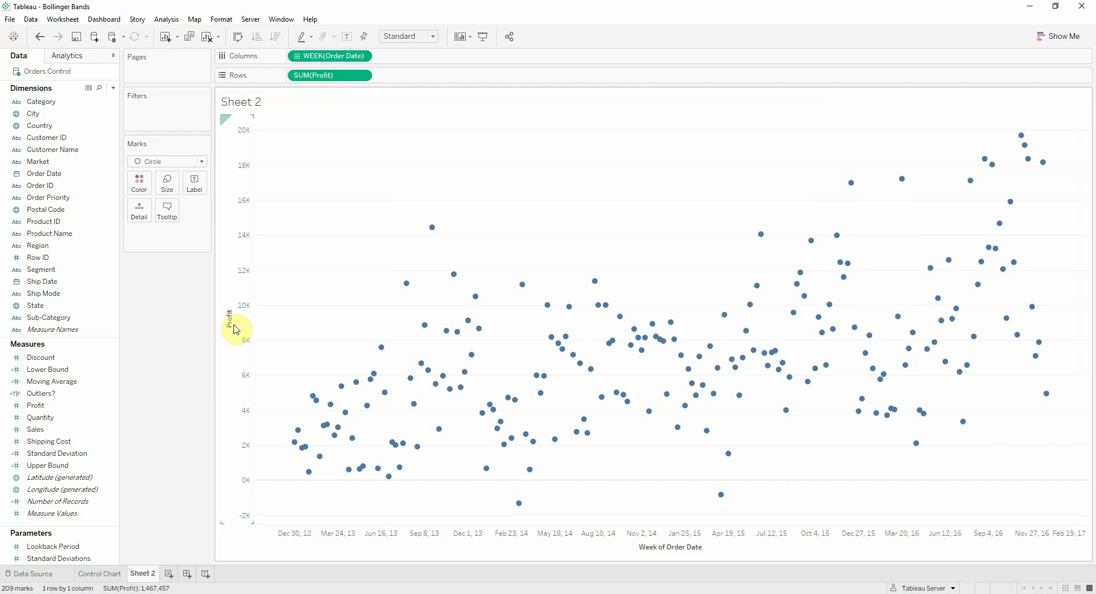
left_click(73, 371)
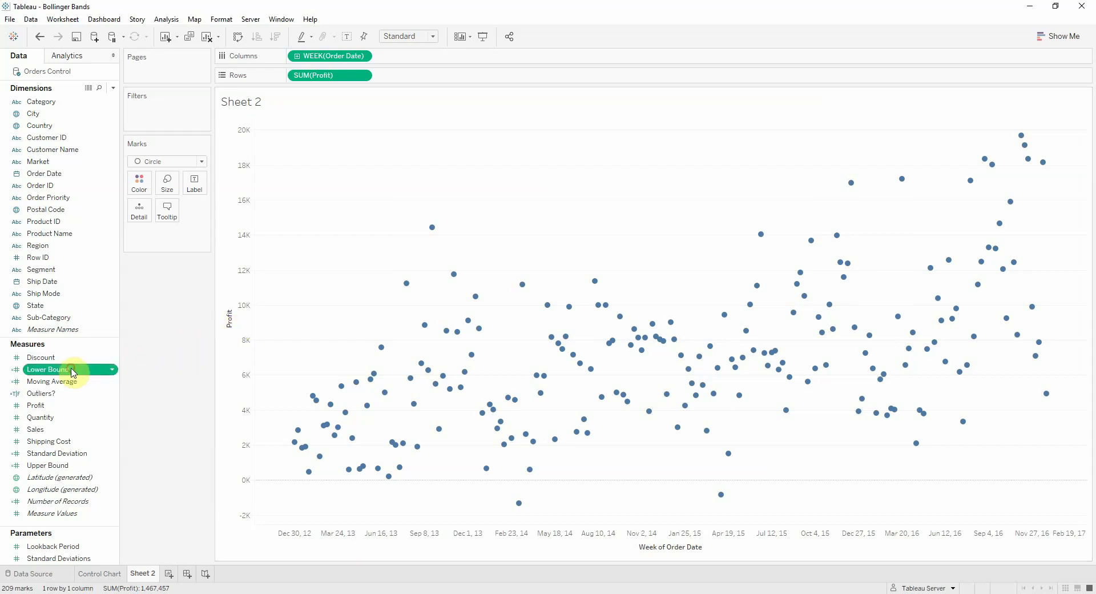
Start a new calculated field named Lower Bound Bollinger.
left_click(50, 467, "ctrl")
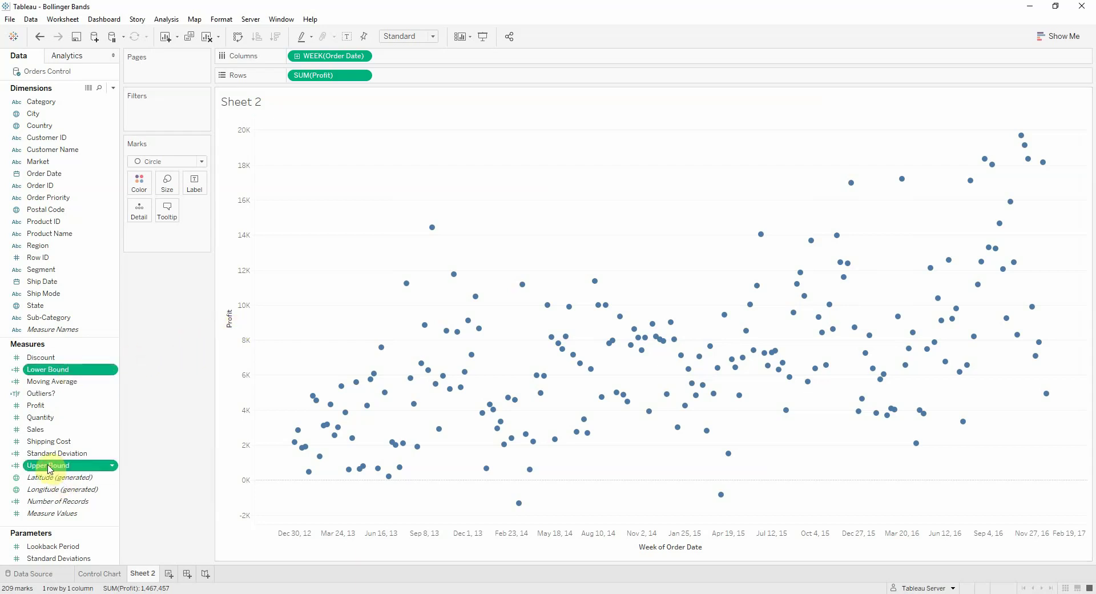
left_click(114, 369)
left_click(113, 87)
left_click(103, 100)
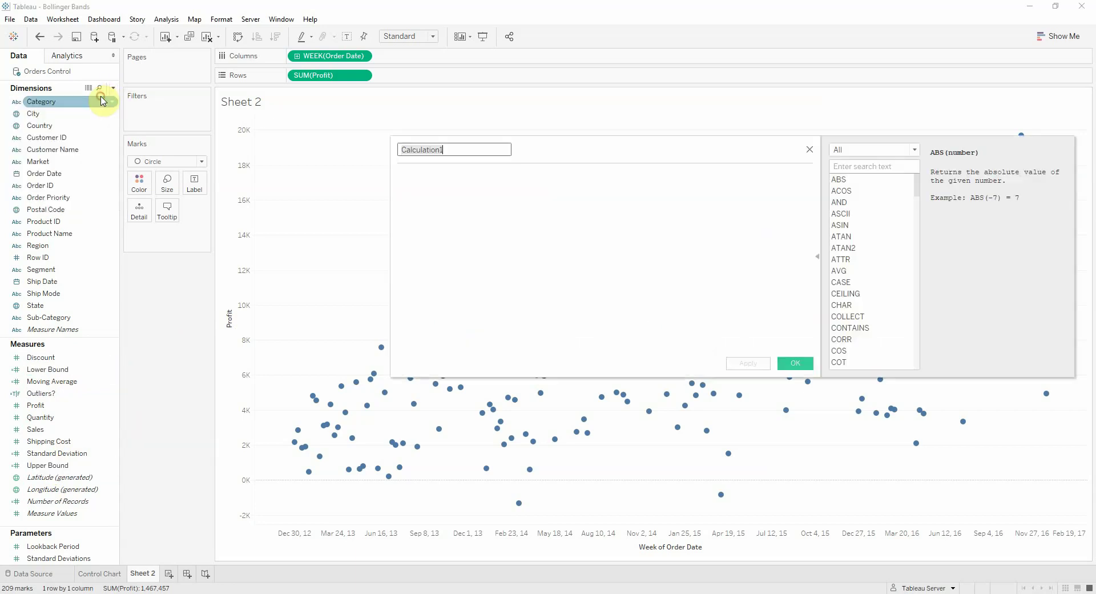
type("Lower Bound")
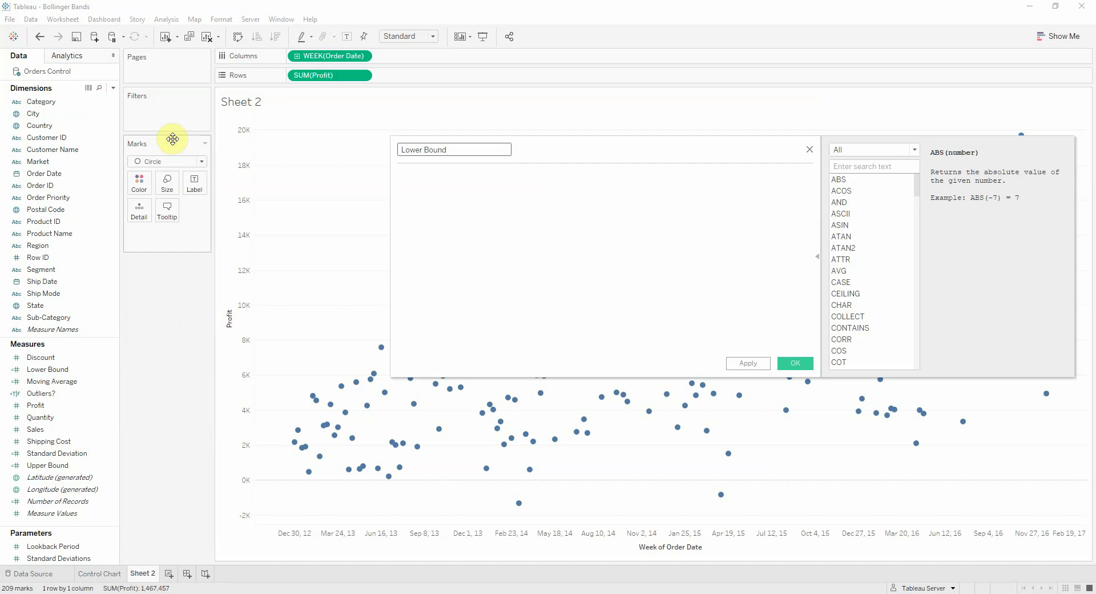
type(" Bollinger")
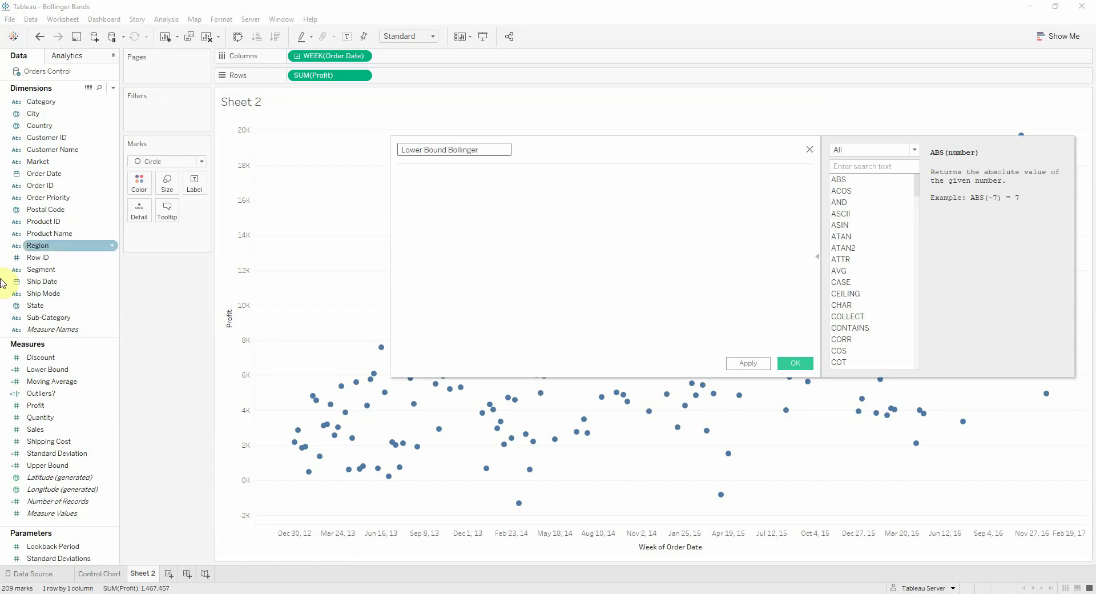
Enter the formula [Moving Average]-[Standard Deviation]*[Standard Deviations] and save it.
left_click(453, 227)
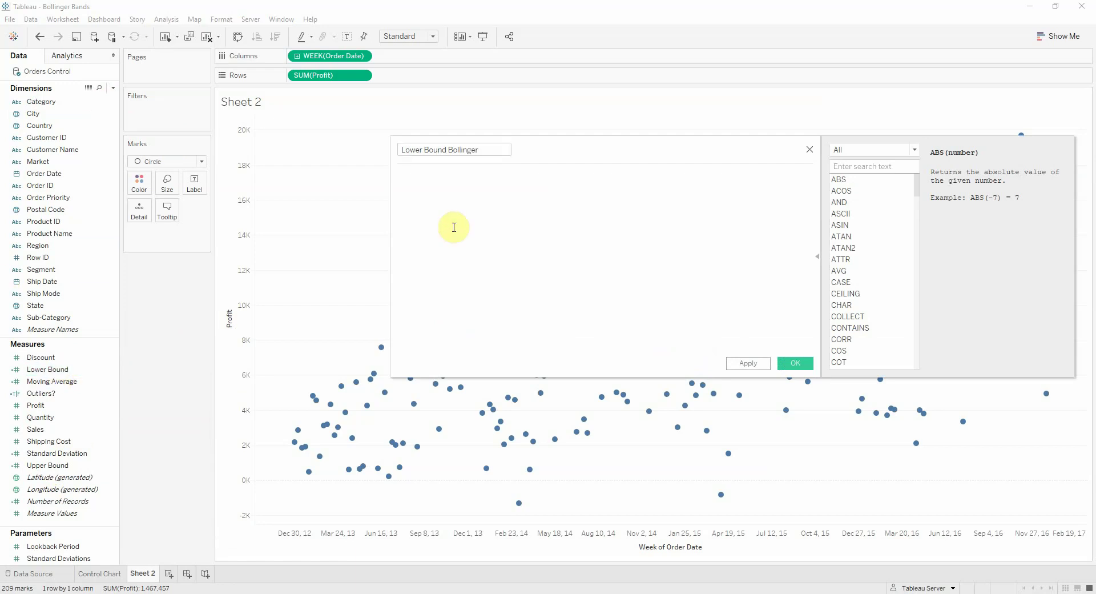
type("movi")
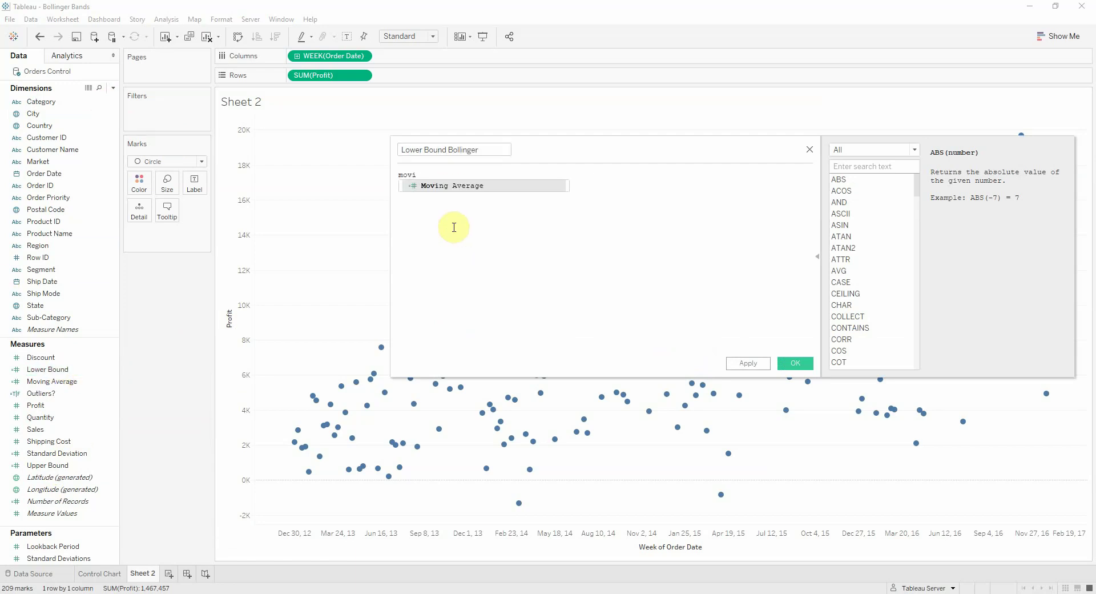
key("Return")
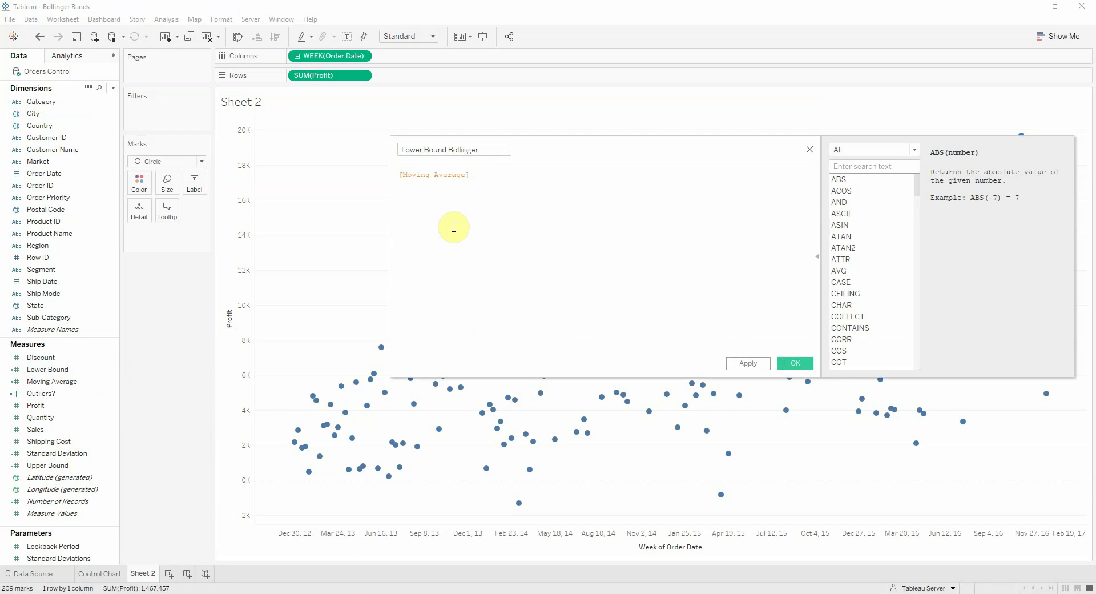
type("[stand")
key("Return")
type("*stand")
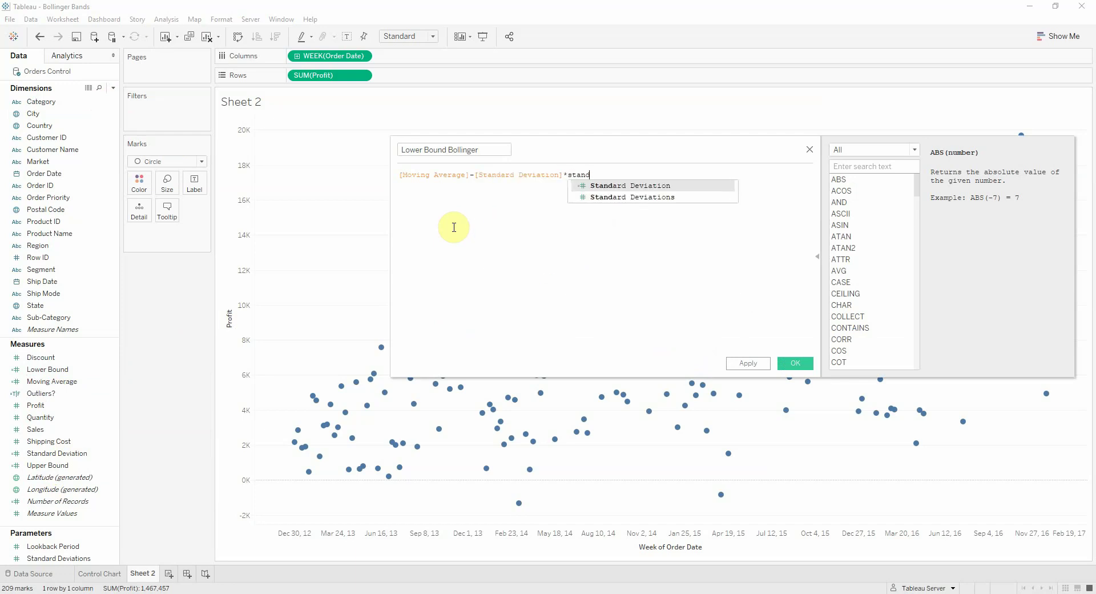
key("Down")
key("Return")
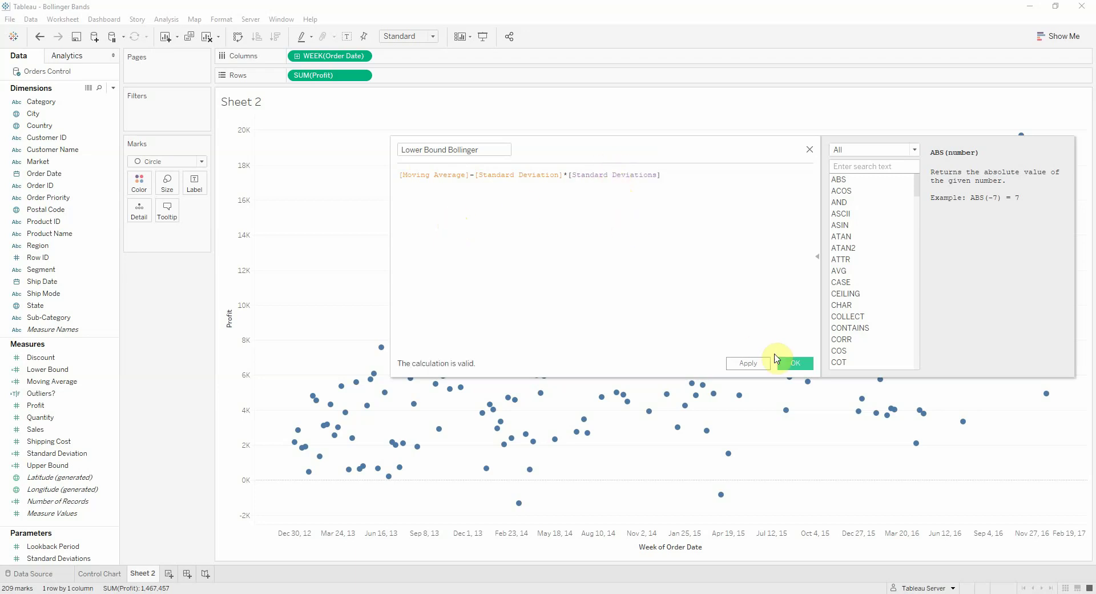
left_click(793, 364)
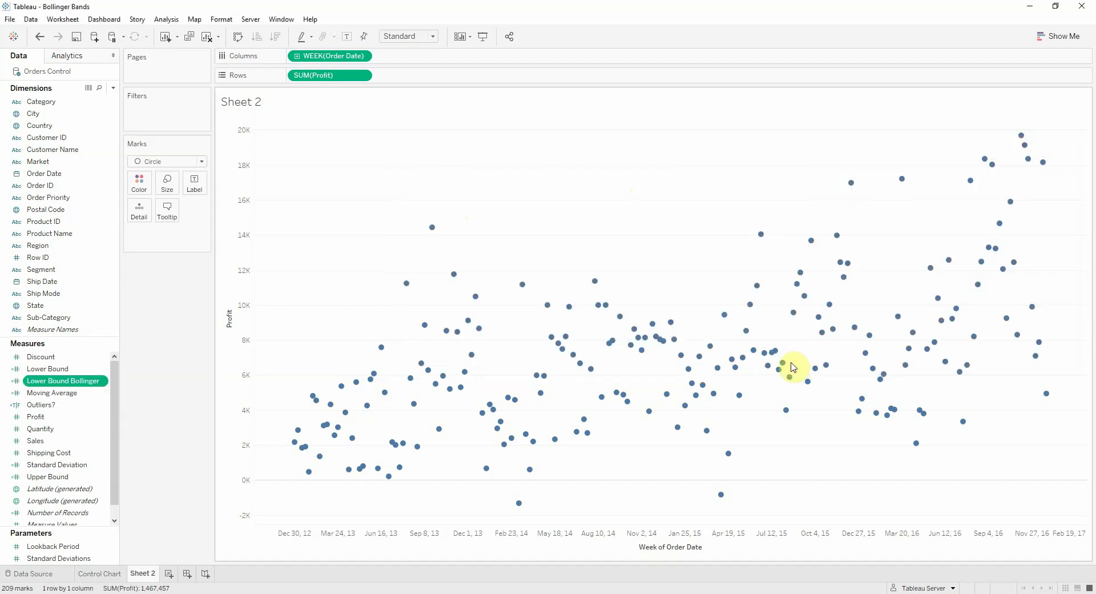
Duplicate Lower Bound Bollinger, change minus to plus, and rename the copy Upper Bound Bollinger.
right_click(86, 383)
left_click(120, 201)
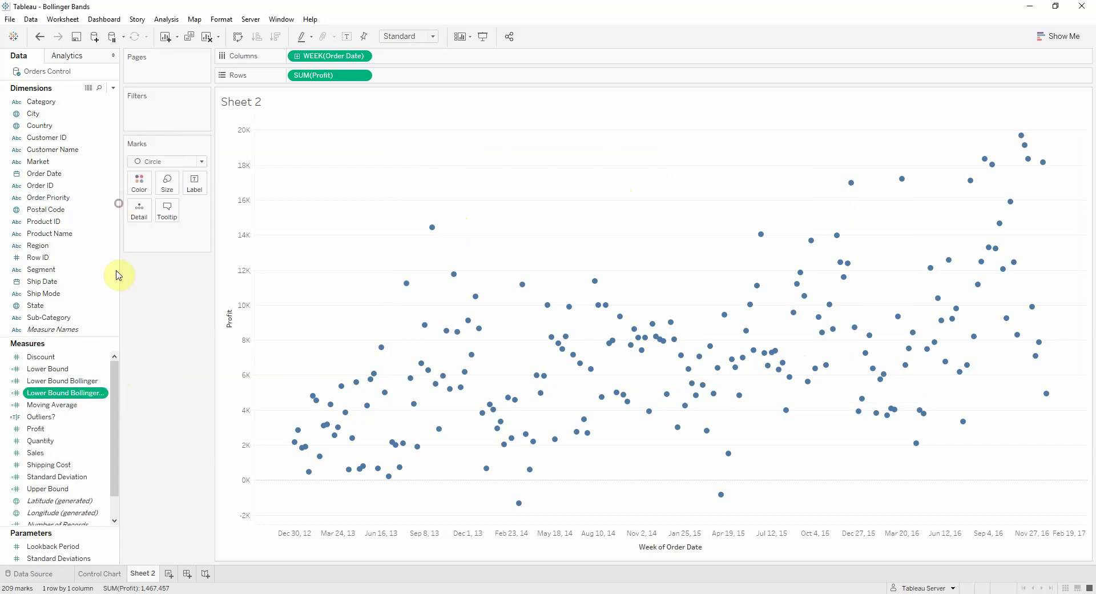
right_click(81, 392)
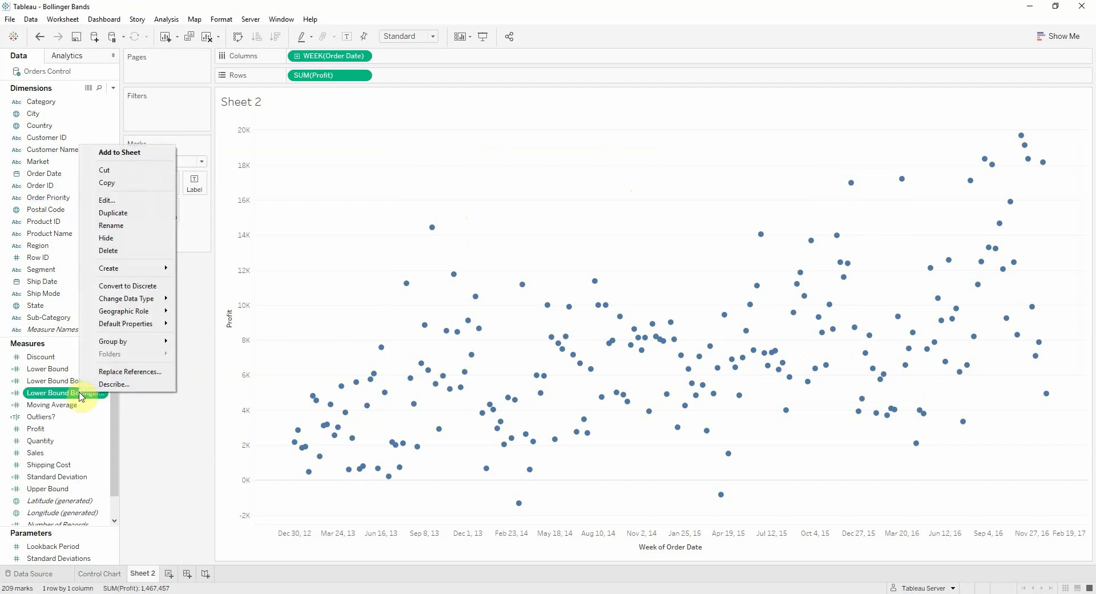
left_click(124, 204)
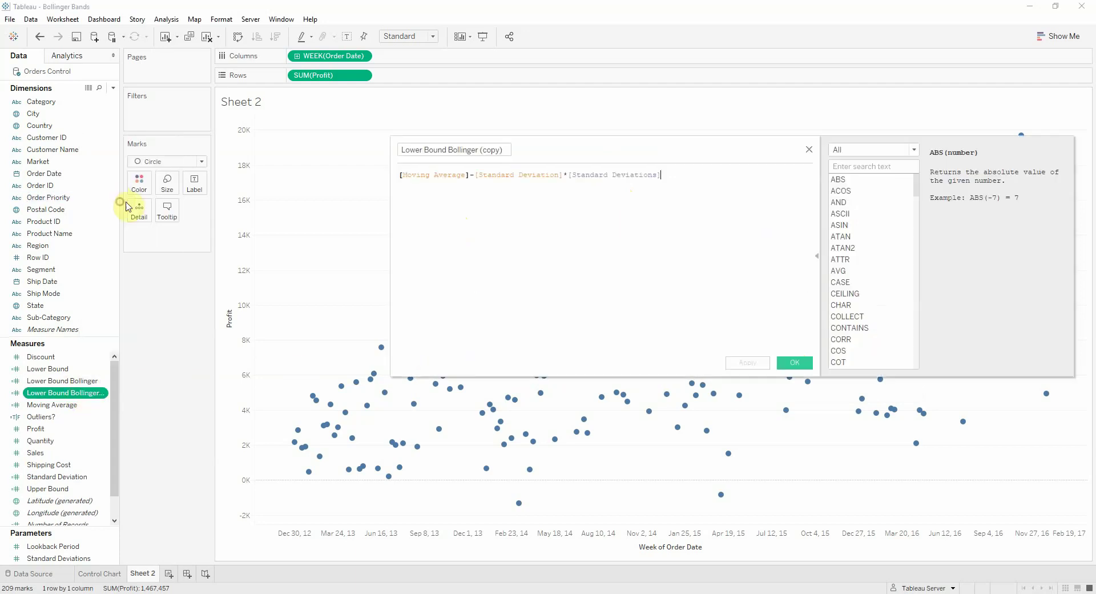
left_click(475, 174)
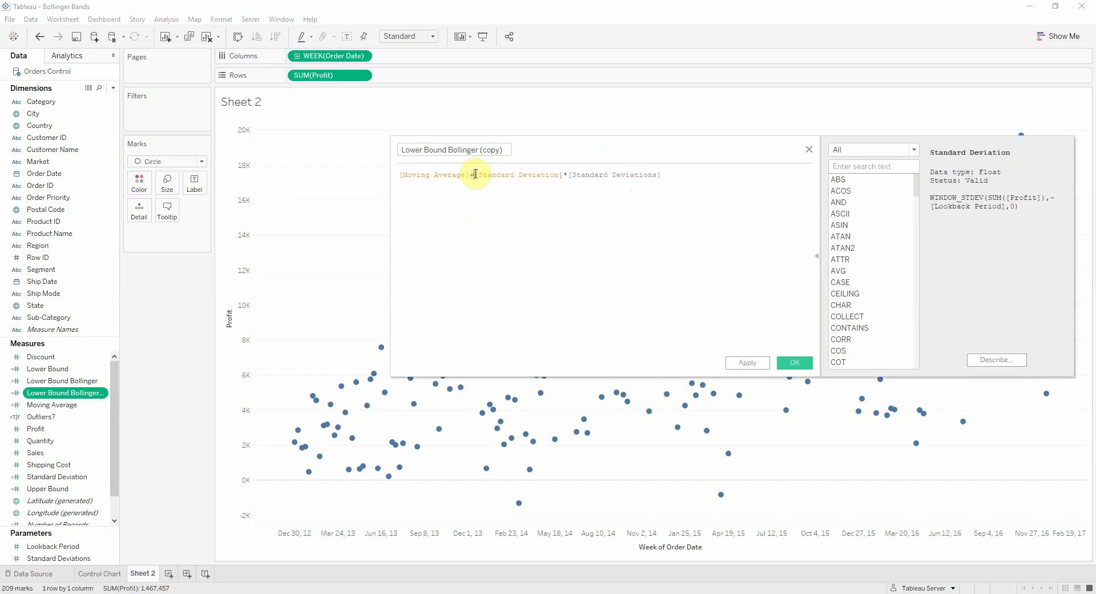
left_click(490, 151)
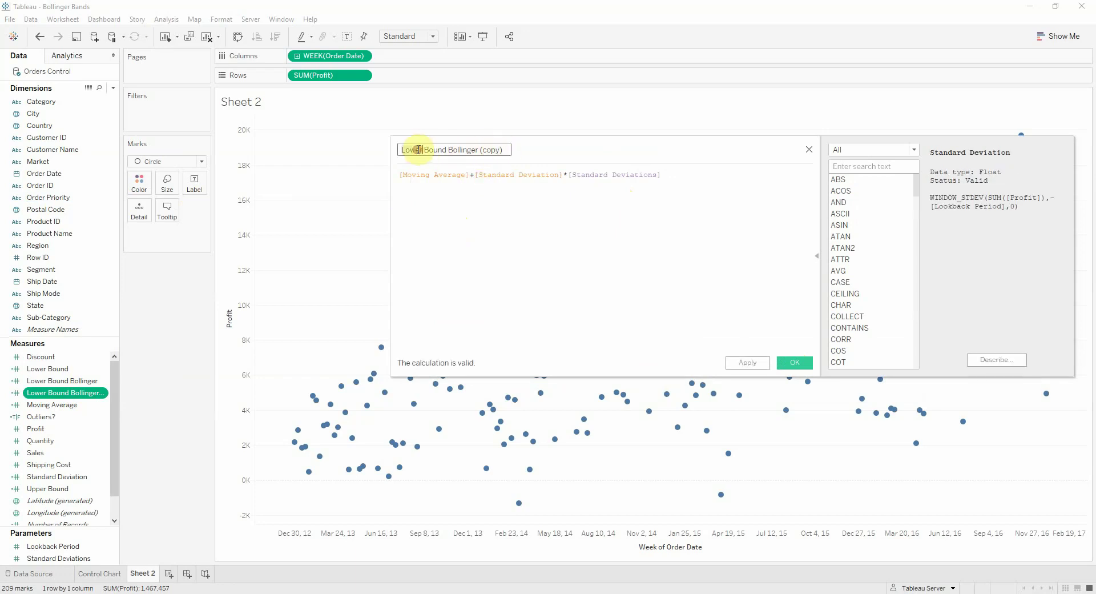
left_click(480, 149)
key("BackSpace")
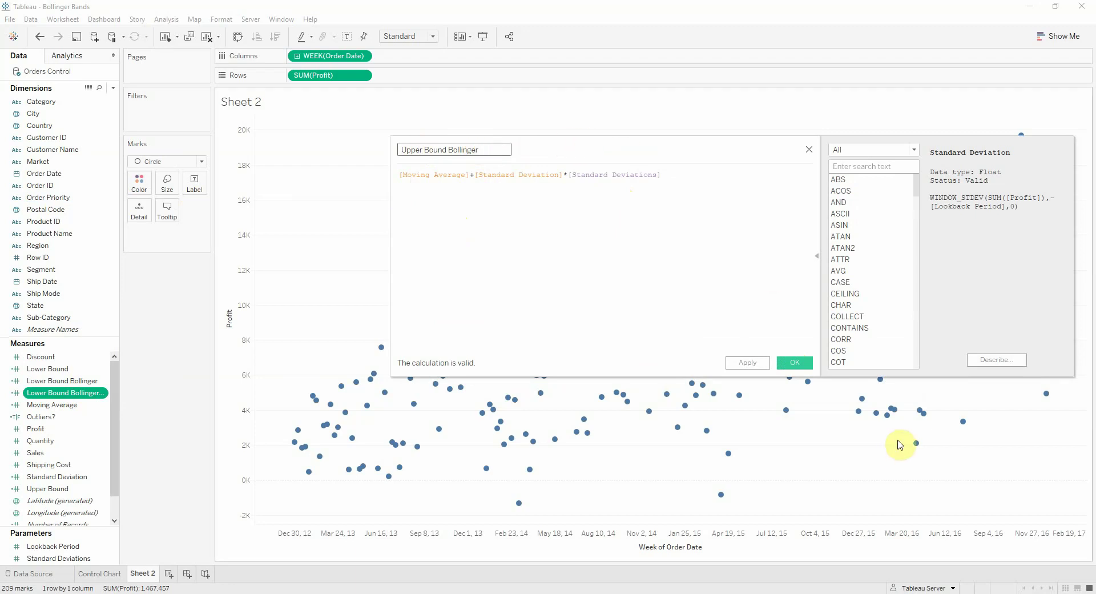
left_click(805, 362)
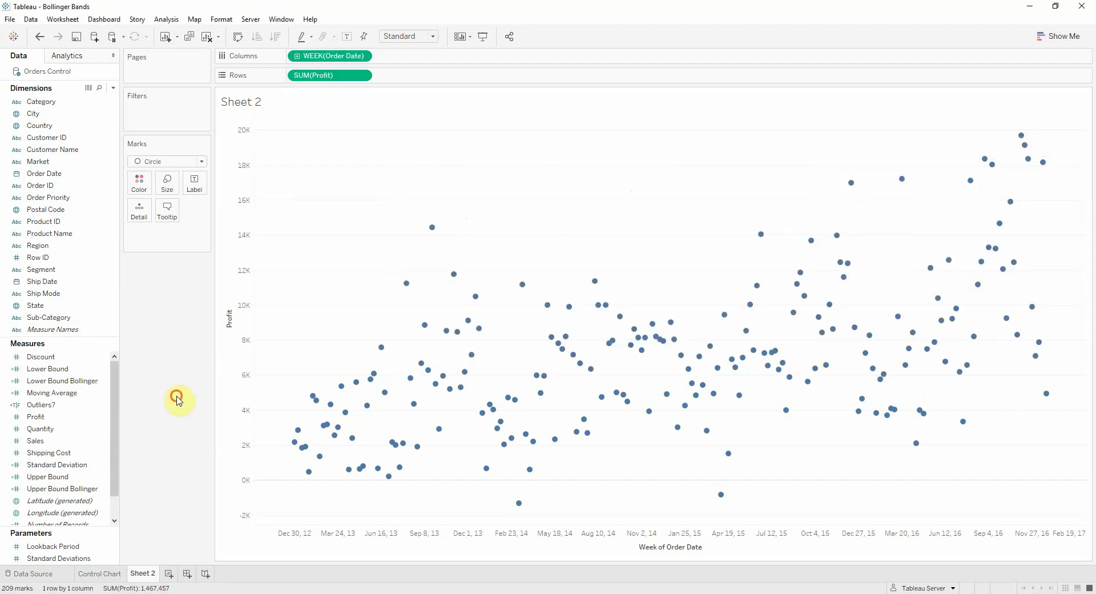
Add Measure Values as a second row below the profit chart.
left_click_drag(74, 338, 73, 306)
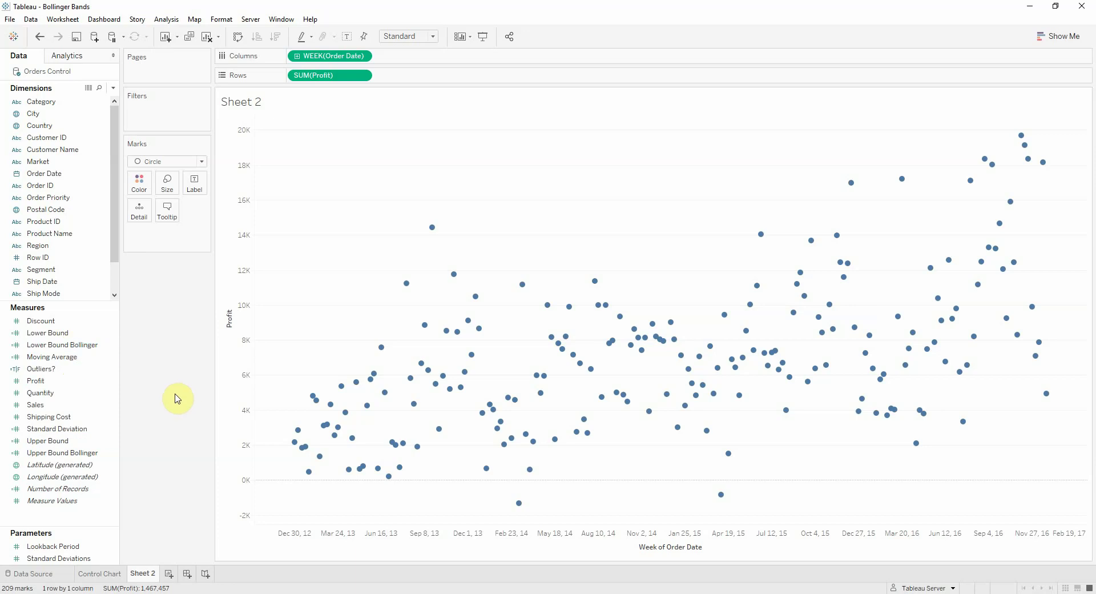
left_click_drag(50, 500, 399, 83)
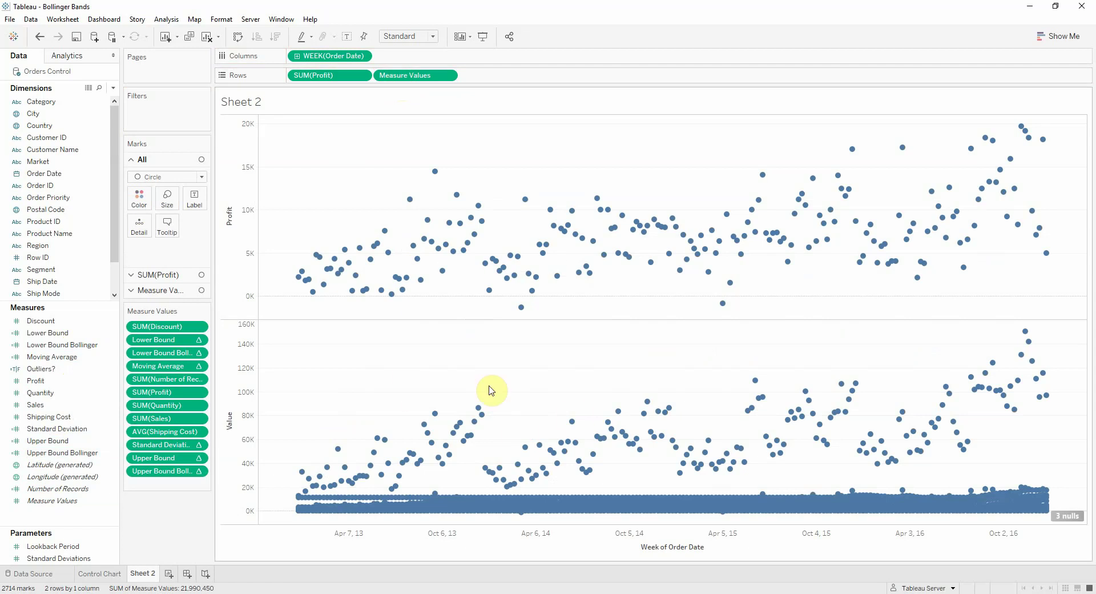
left_click(348, 391)
Remove Discount, Lower Bound, Number of Records, Quantity, Sales, Shipping Cost, Standard Deviation and Upper Bound from Measure Values.
left_click(191, 325)
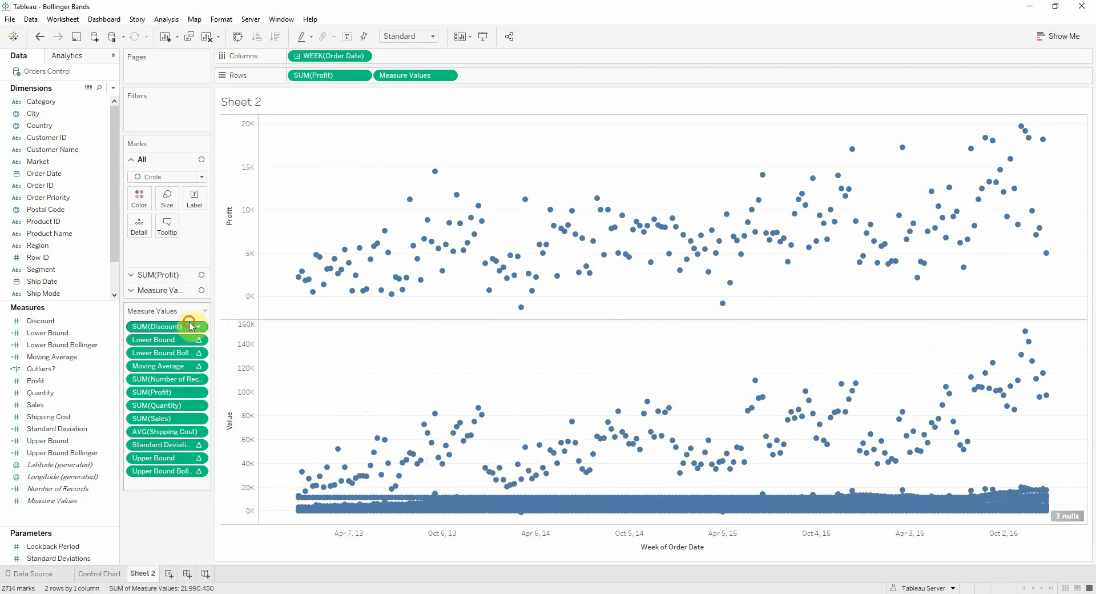
left_click(179, 342)
left_click(162, 353)
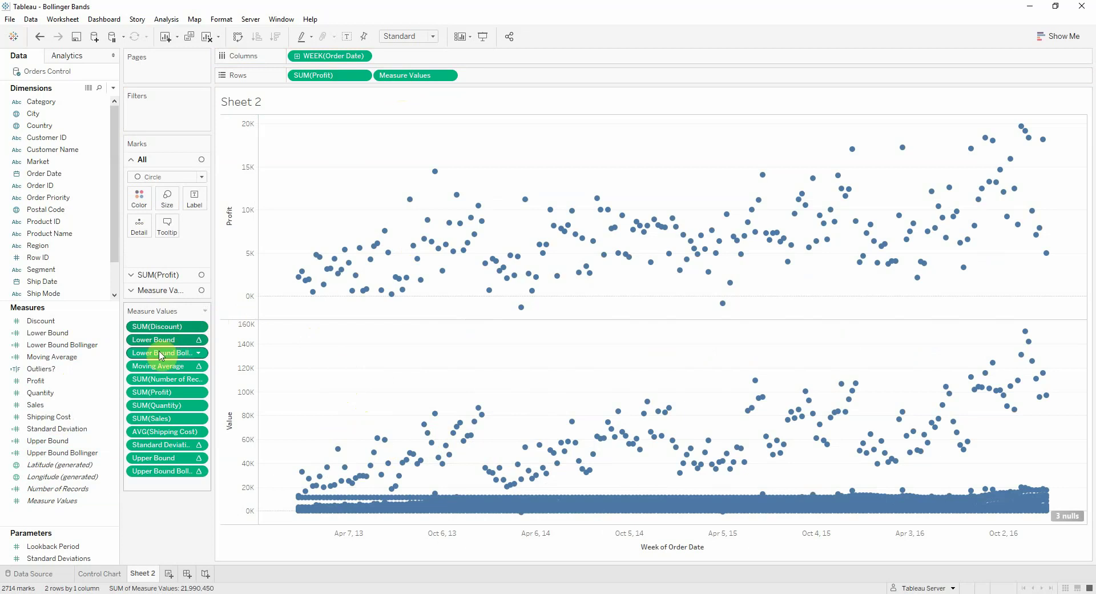
left_click(169, 379)
left_click(160, 395)
left_click(157, 406)
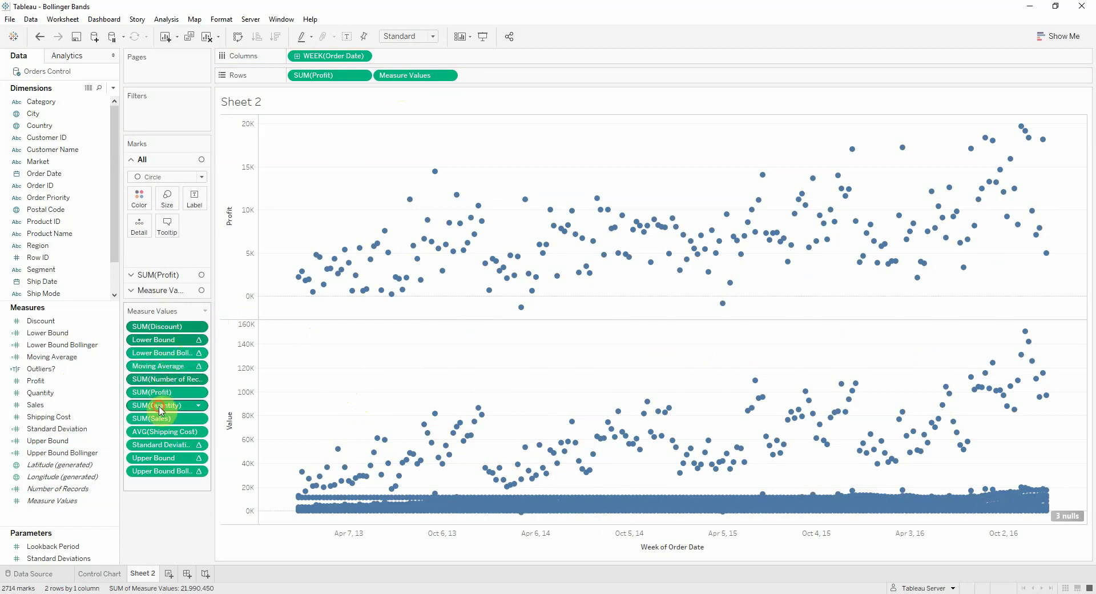
left_click(158, 419)
left_click(159, 435)
left_click(159, 445)
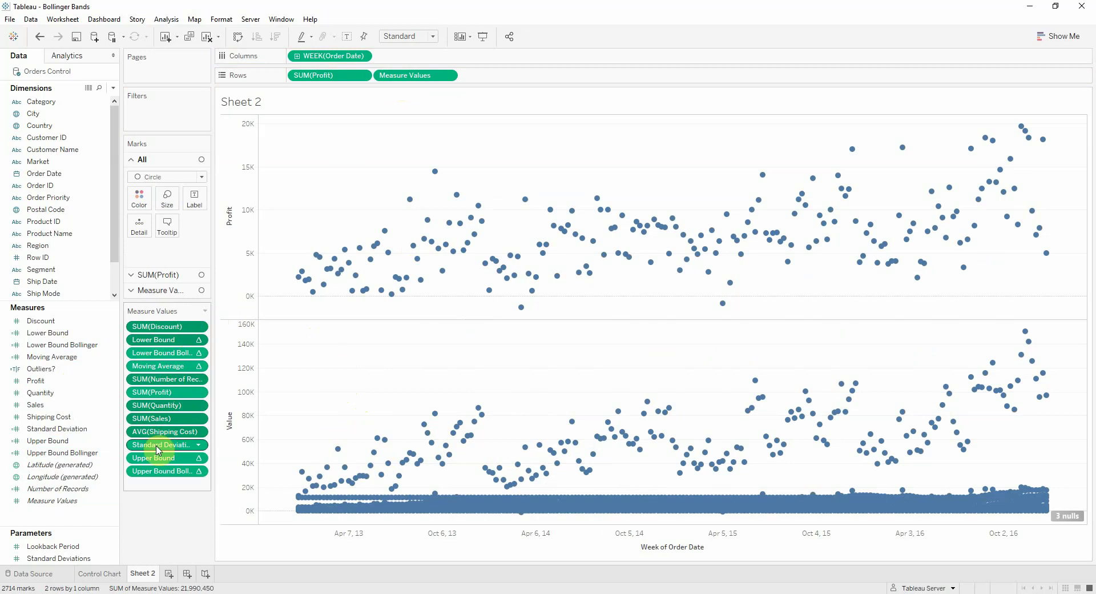
left_click(154, 458)
left_click(154, 471)
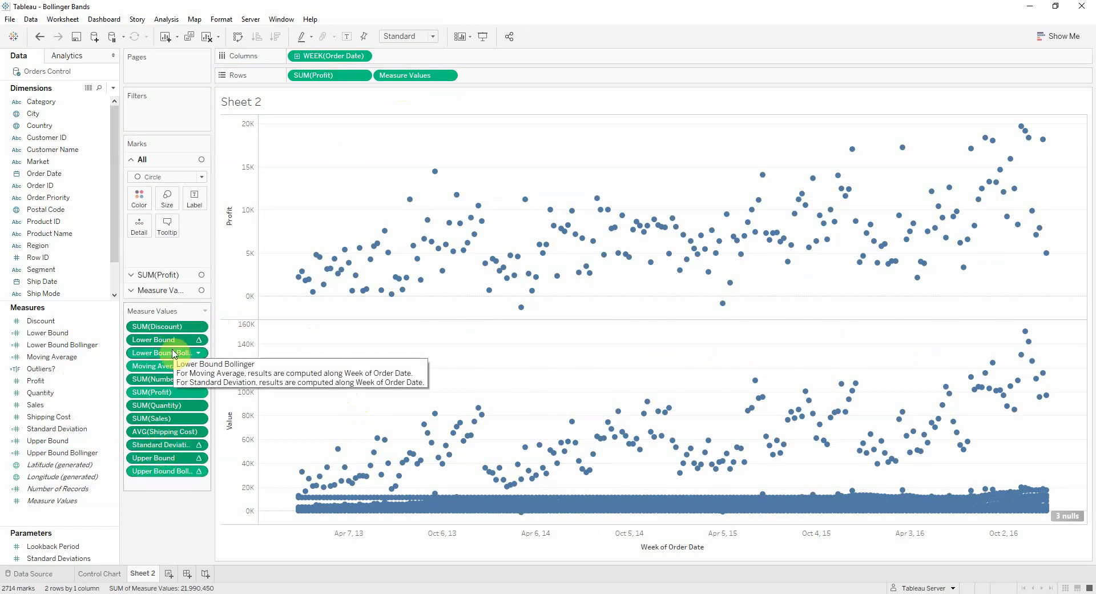
key("Delete")
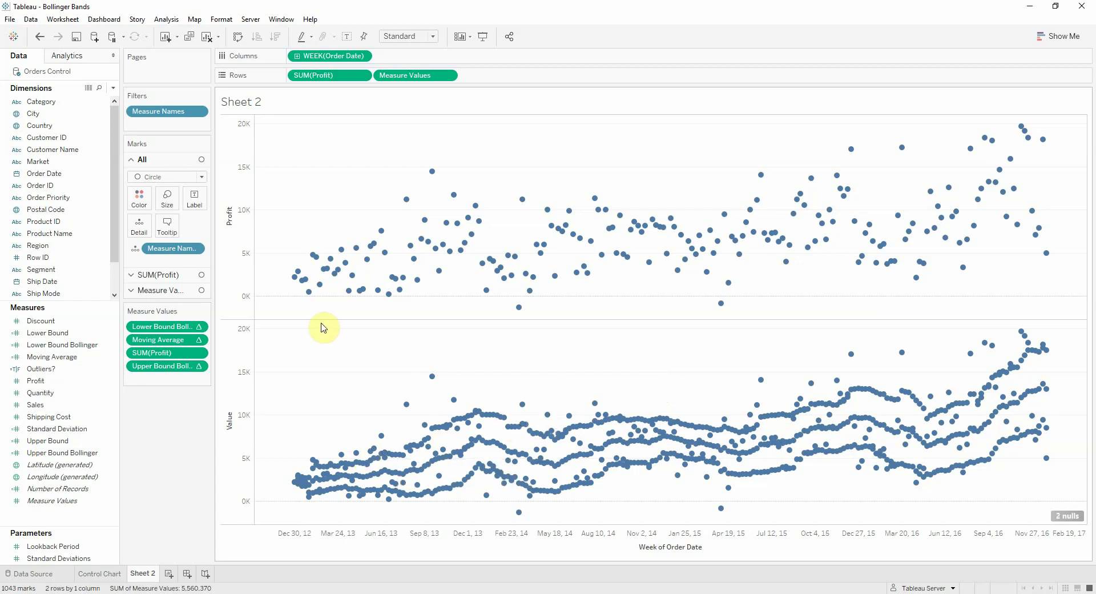
Set the Measure Values marks to Line and shrink the size slider for thinner lines.
left_click(138, 290)
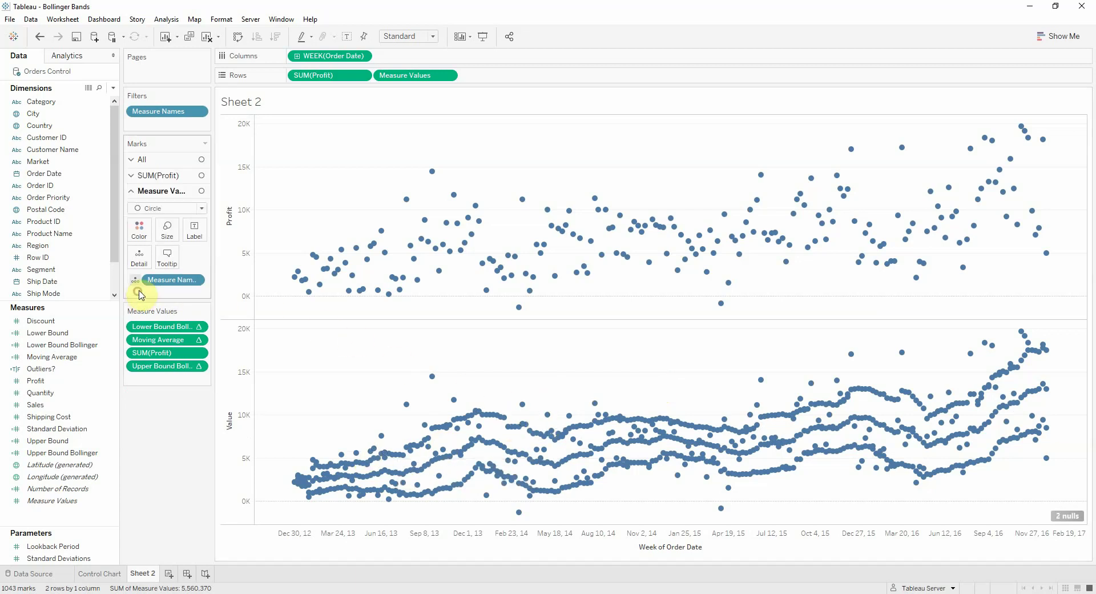
left_click(162, 208)
left_click(160, 246)
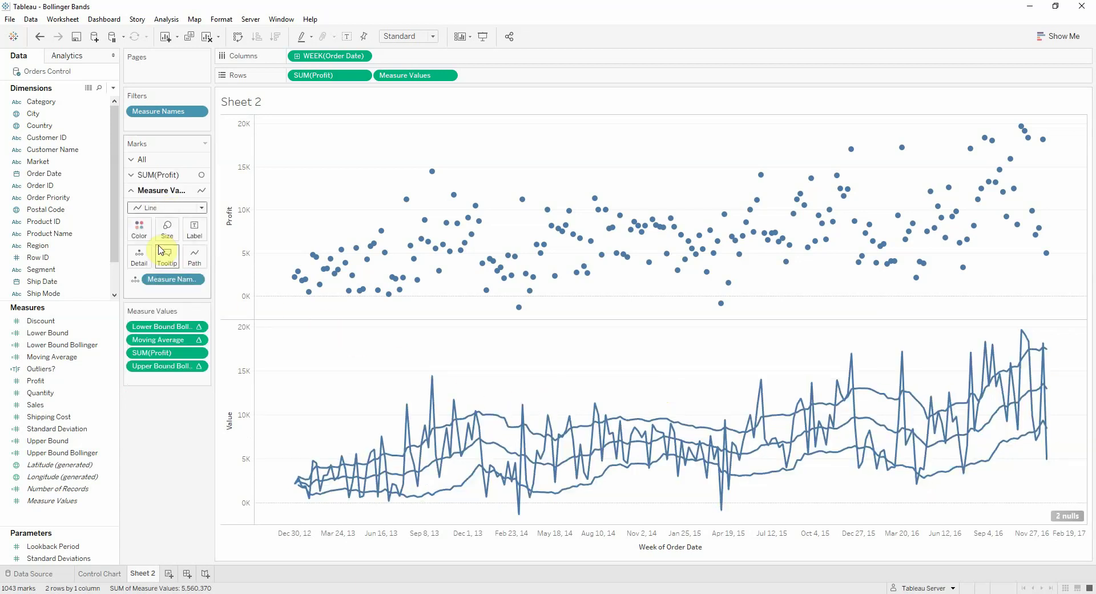
left_click(159, 235)
left_click_drag(184, 260, 158, 263)
left_click(389, 406)
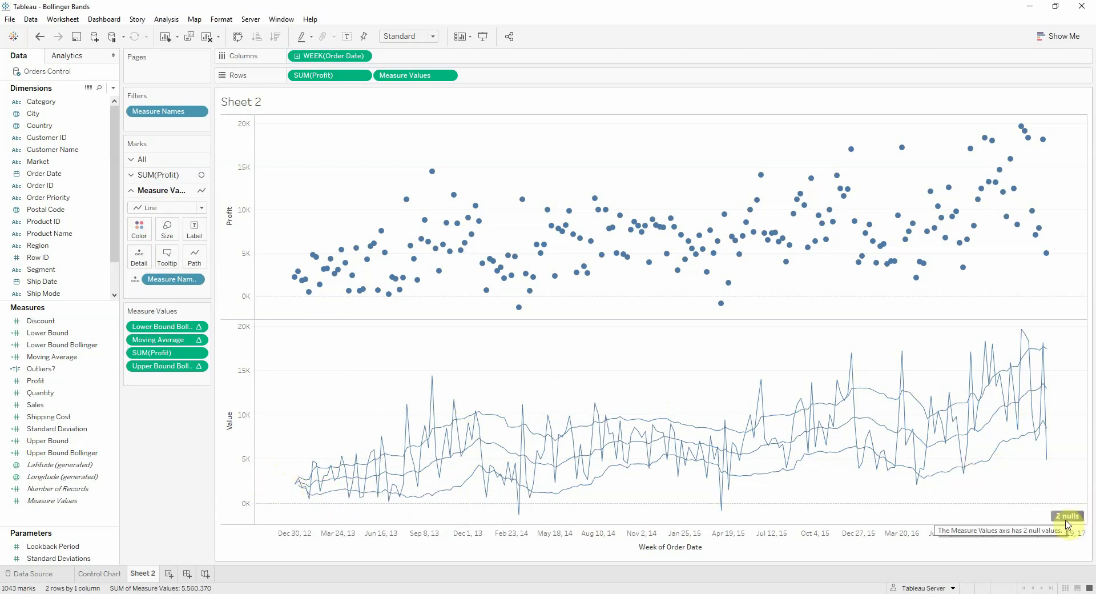
mouse_move(296, 488)
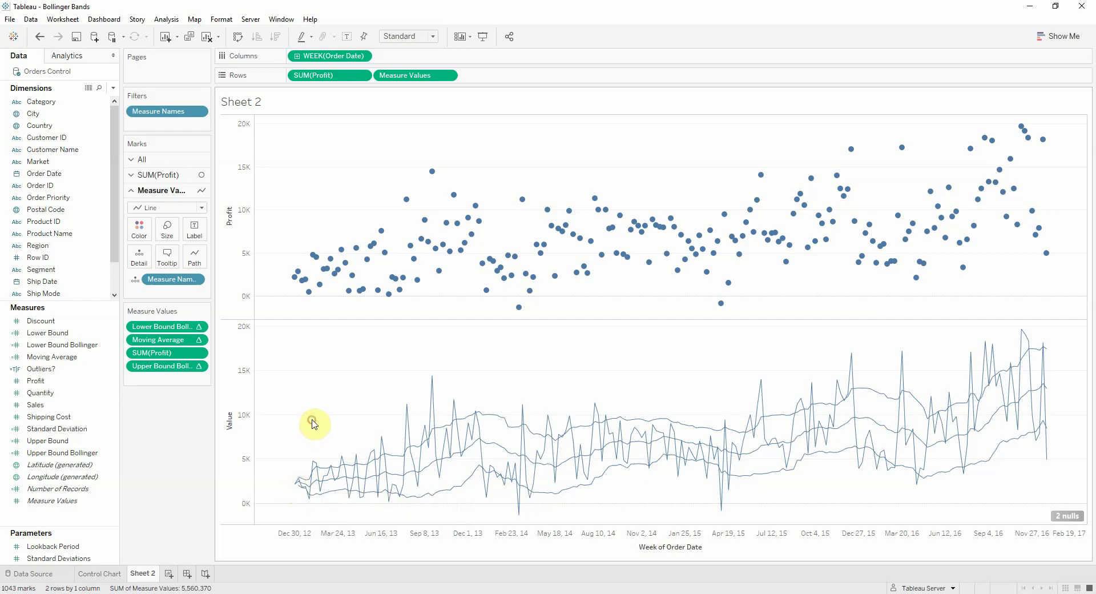
Make the chart dual-axis, synchronize the axes, and move the profit marks to front.
right_click(233, 359)
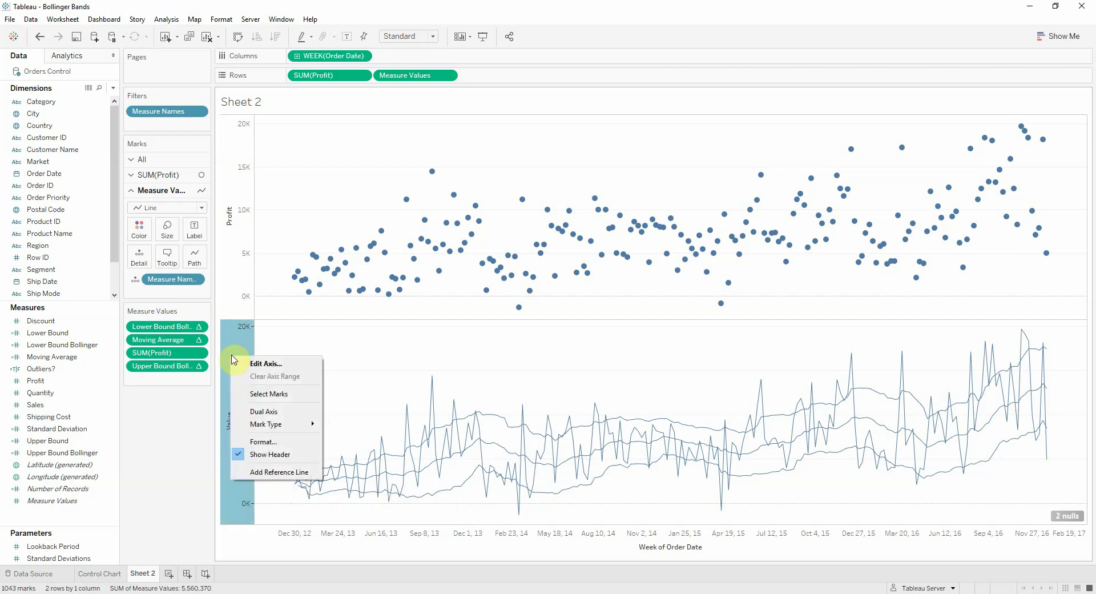
left_click(275, 412)
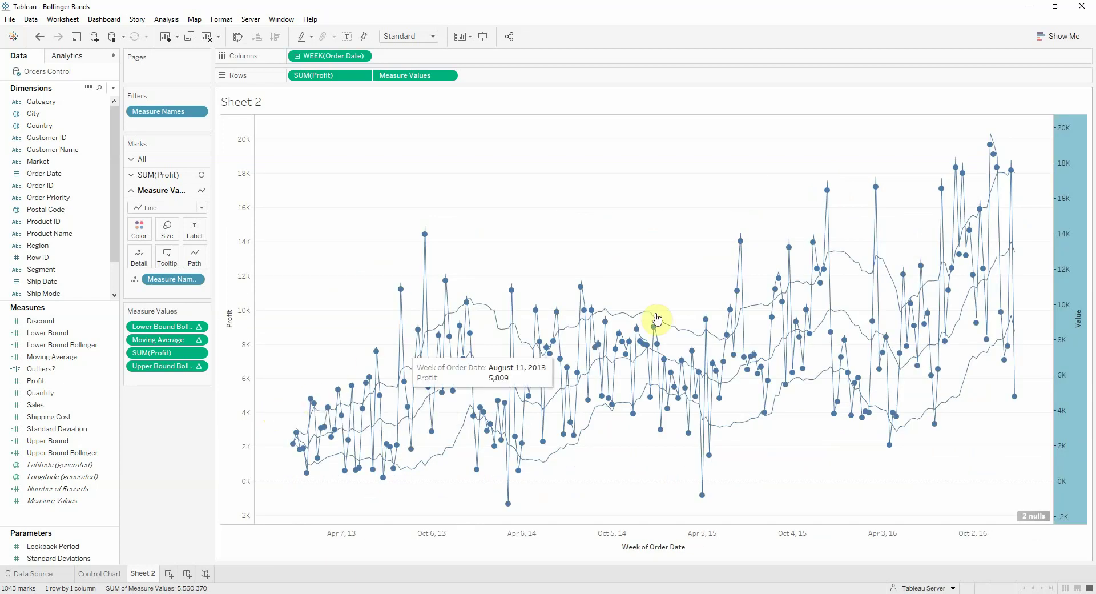
right_click(1066, 207)
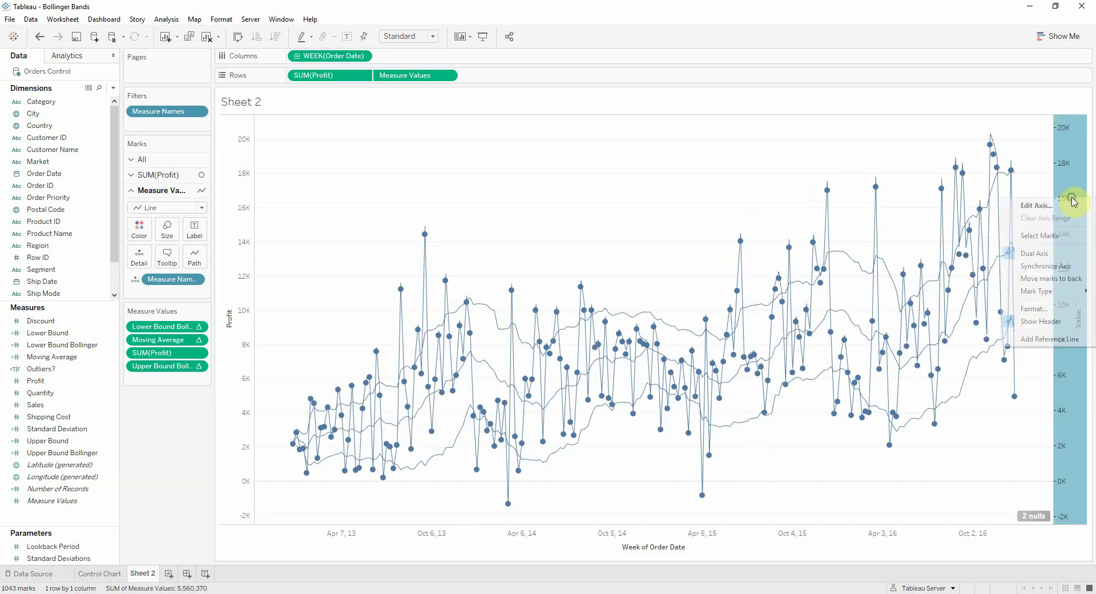
left_click(1054, 267)
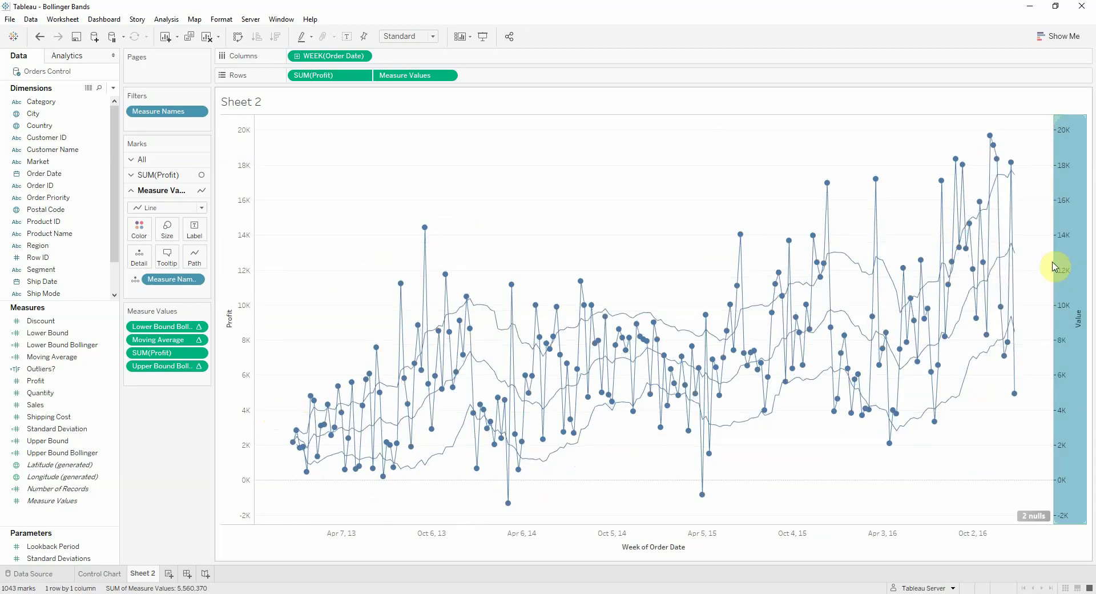
right_click(248, 231)
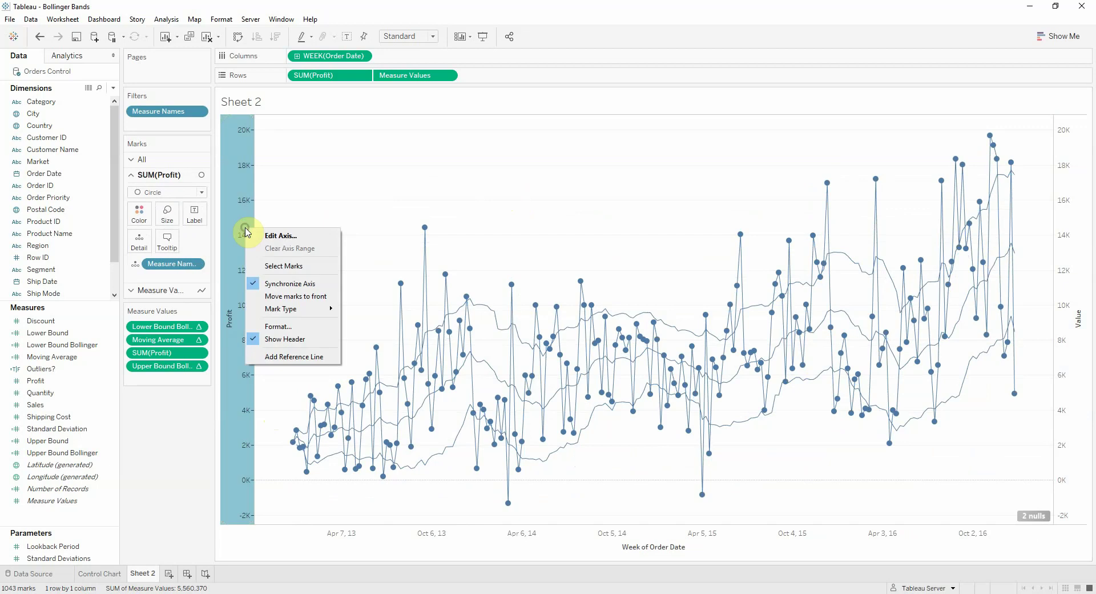
left_click(260, 301)
left_click(282, 285)
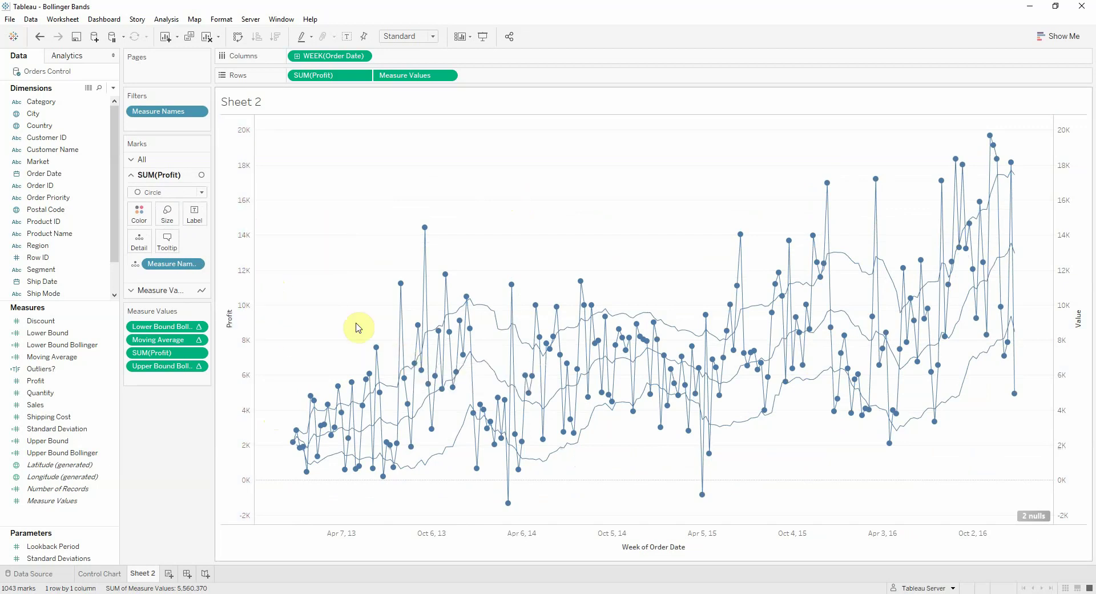
Put Measure Names on Color for the band lines' marks.
left_click(156, 288)
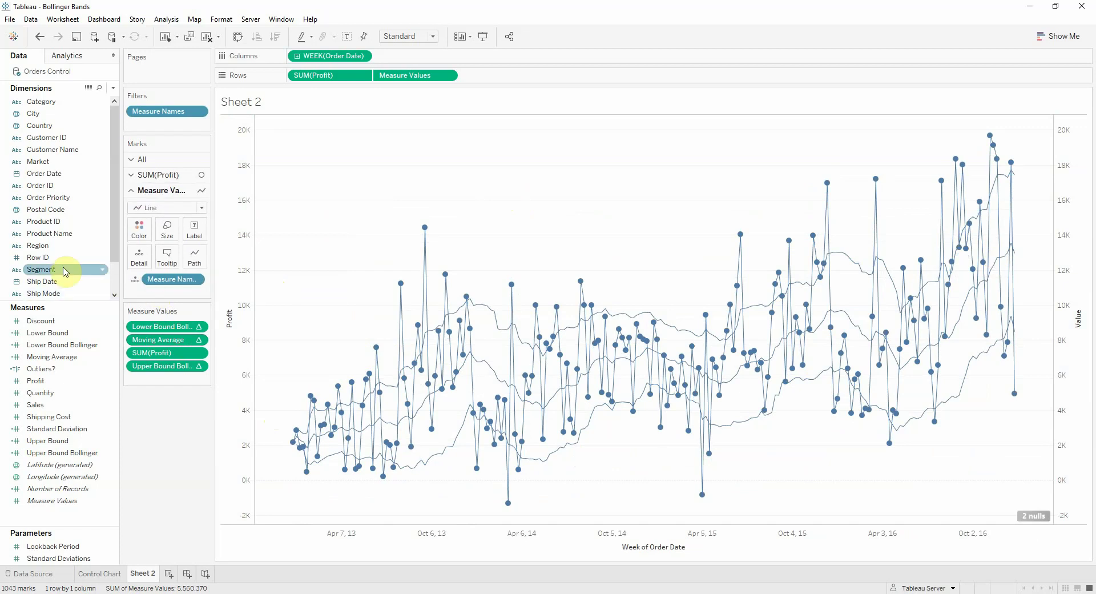
left_click(62, 345)
scroll(61, 278, "down", 1)
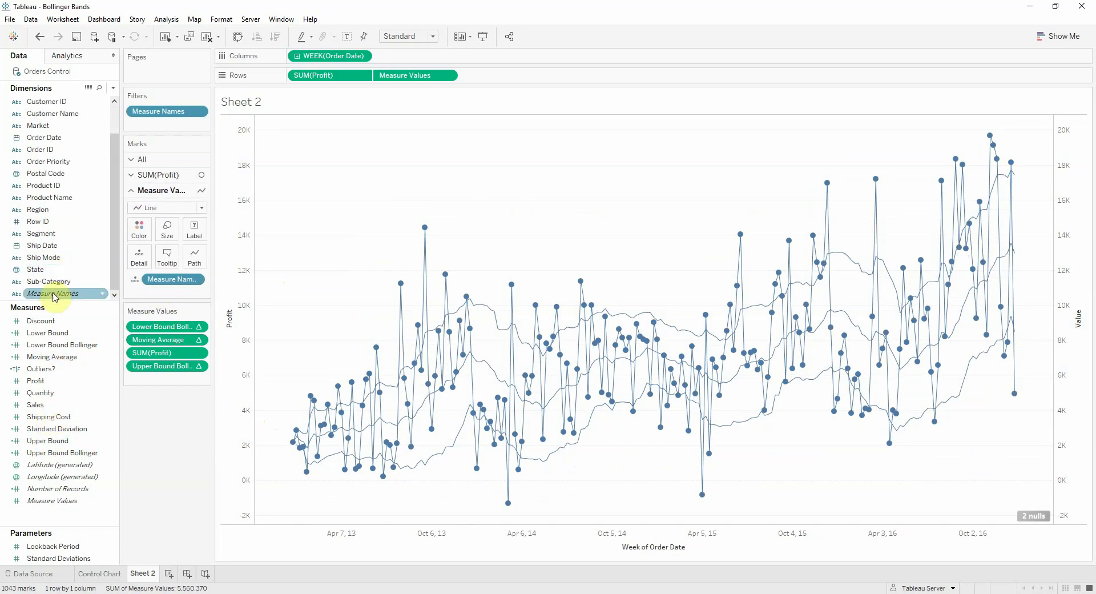
left_click_drag(57, 293, 139, 236)
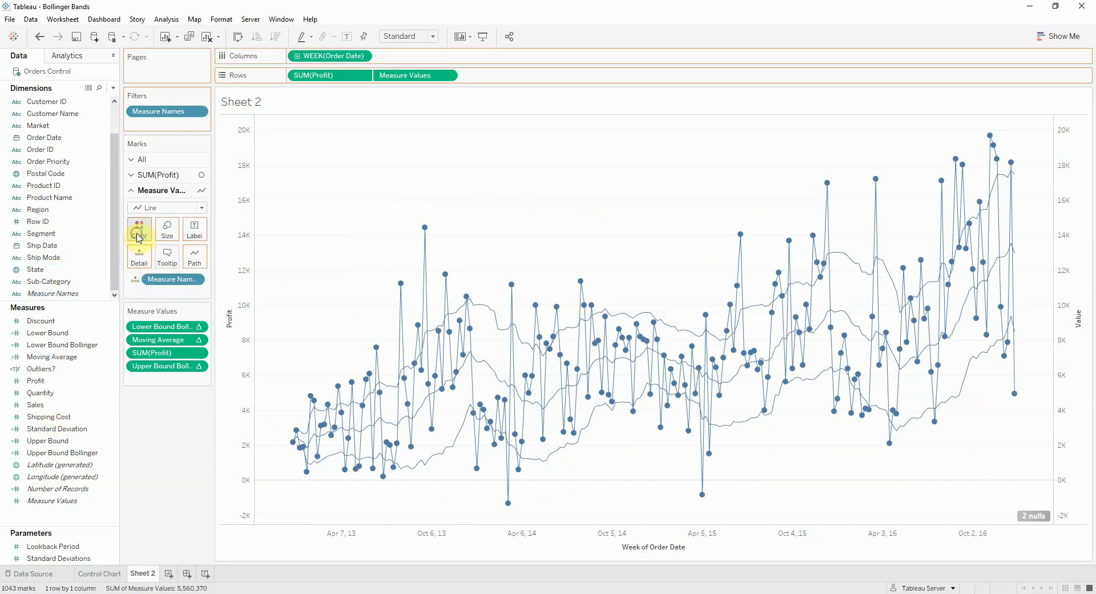
Color the Upper and Lower Bound Bollinger lines dark gray using the Seattle Grays palette.
left_click(139, 231)
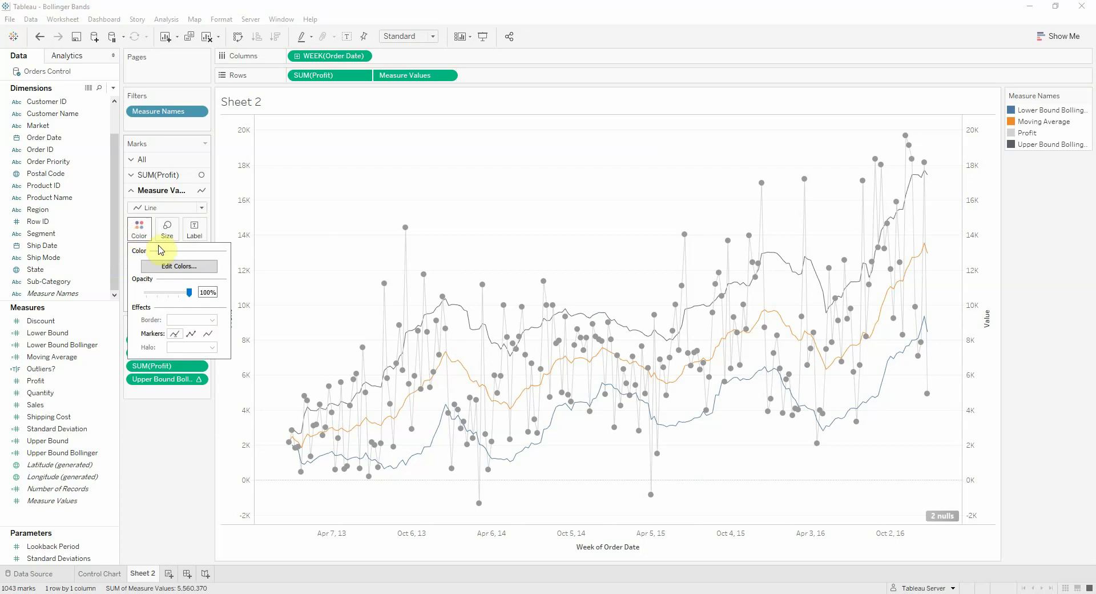
left_click(180, 266)
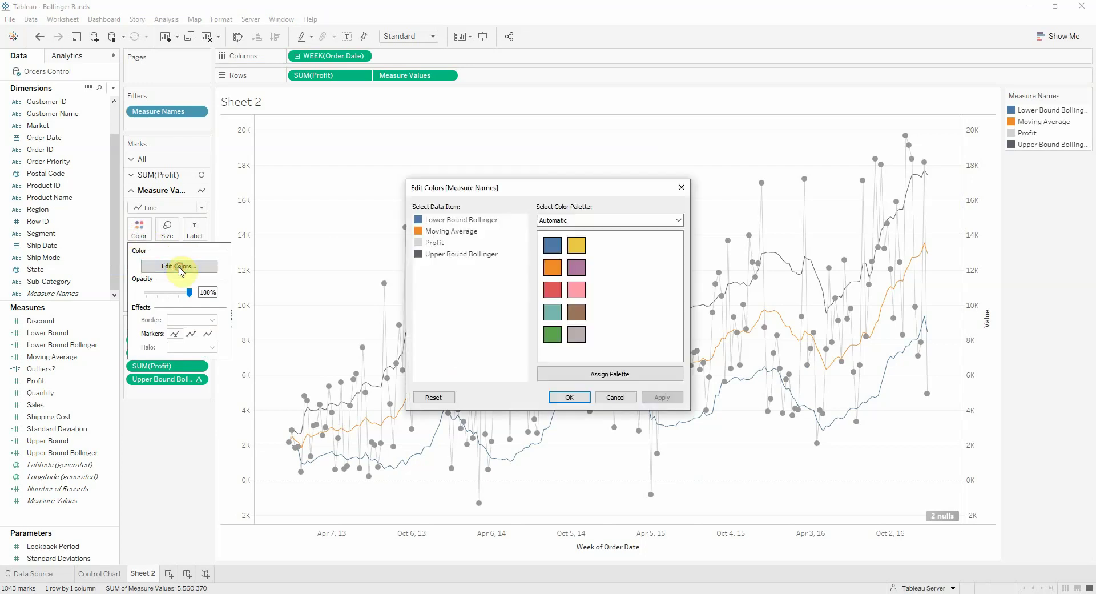
left_click(573, 220)
left_click(573, 222)
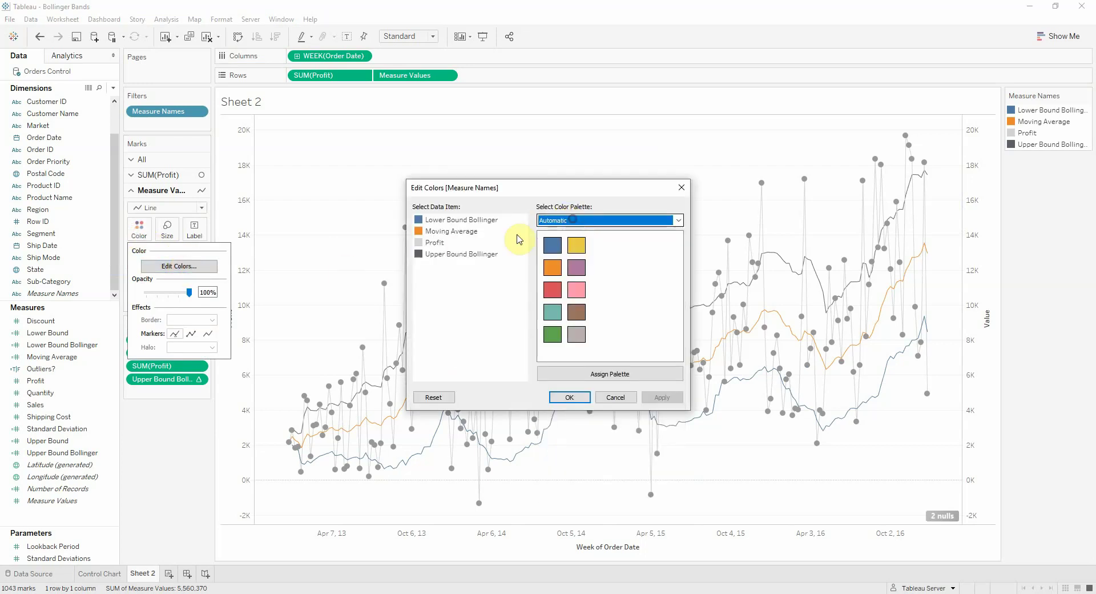
left_click(459, 254)
left_click(567, 223)
left_click(574, 267)
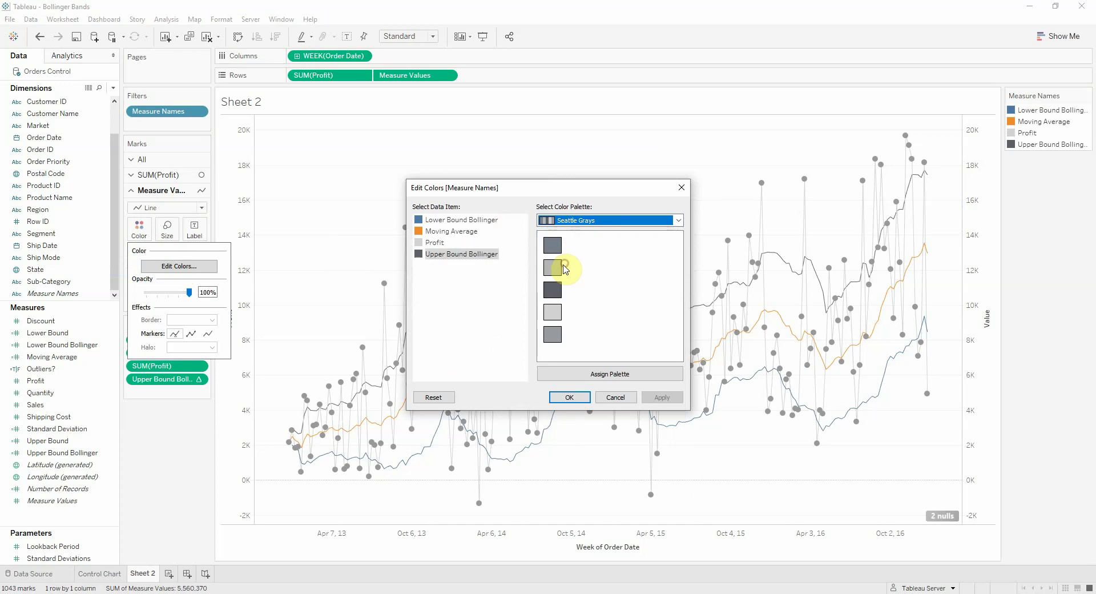
left_click(448, 220)
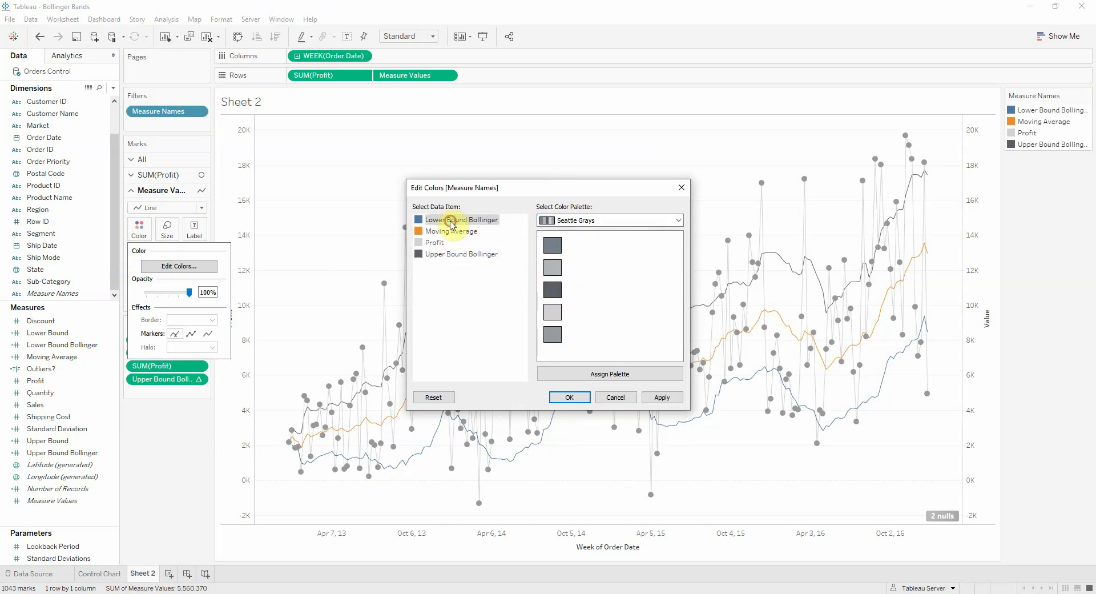
left_click(552, 291)
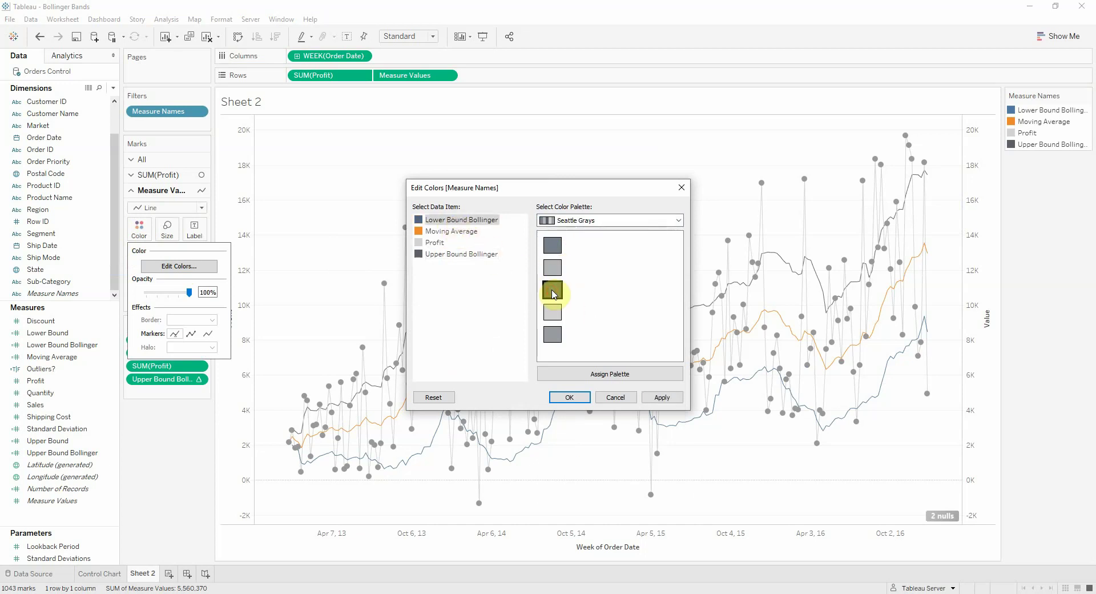
Keep Profit light gray, make Moving Average green from Tableau 10, and apply the colours.
left_click(443, 248)
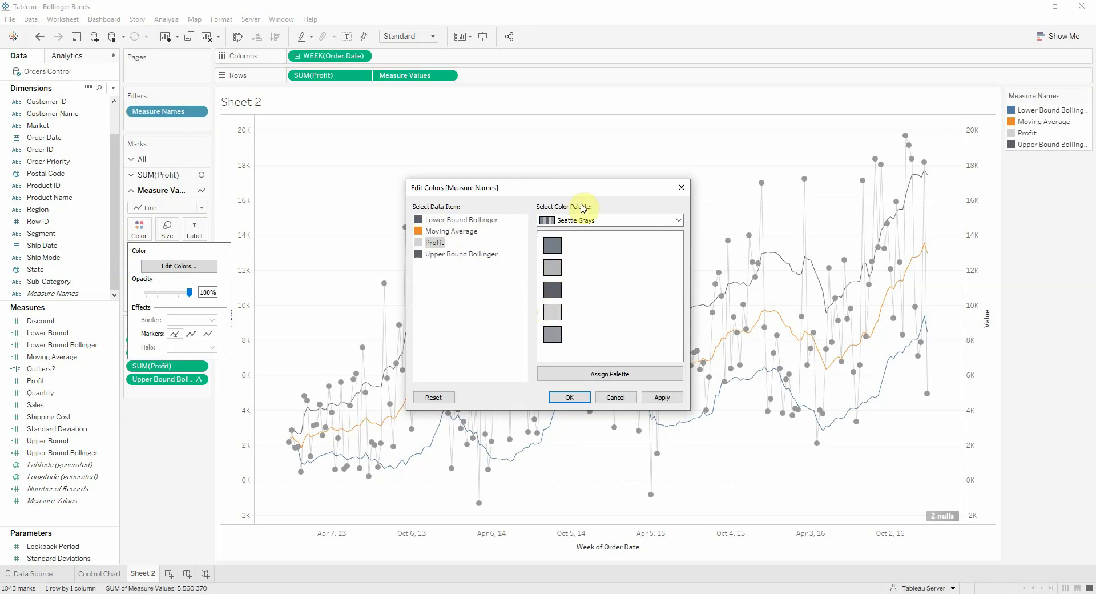
left_click(469, 231)
left_click(567, 222)
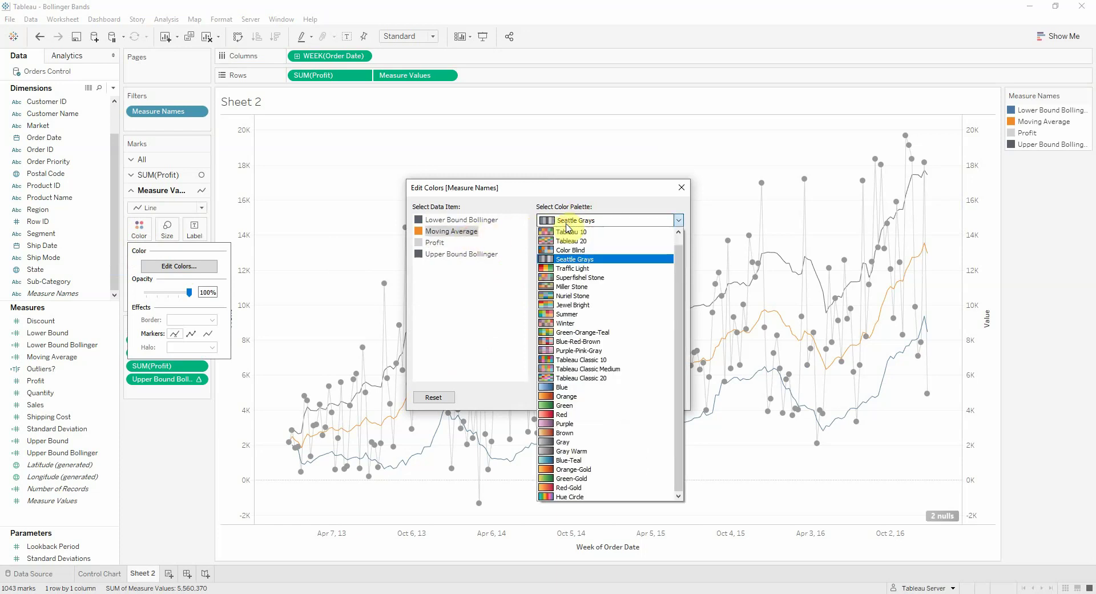
left_click(566, 232)
left_click(553, 333)
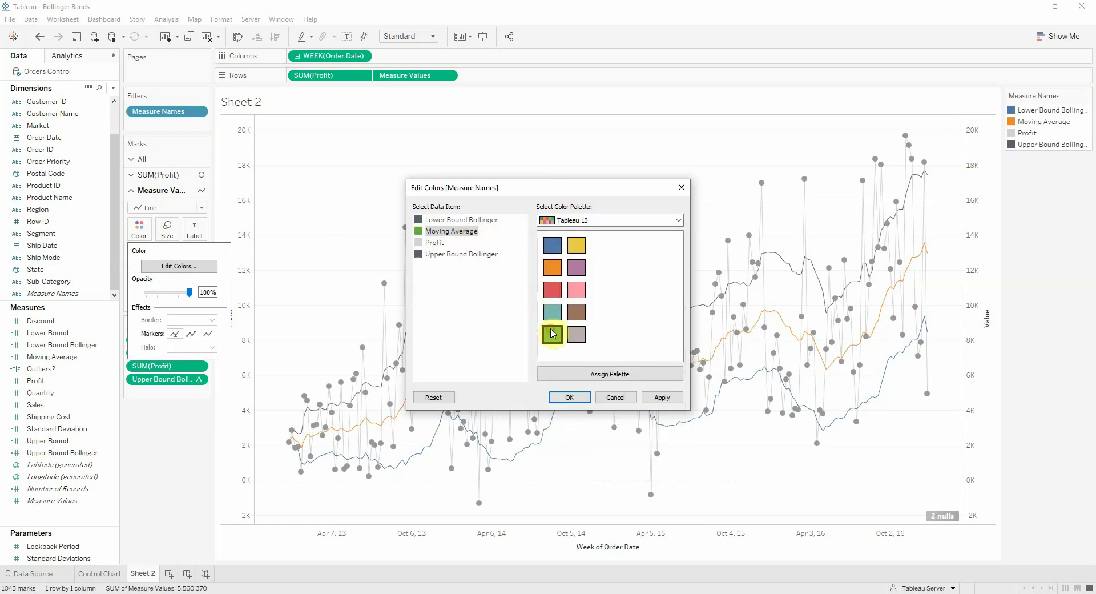
left_click(578, 397)
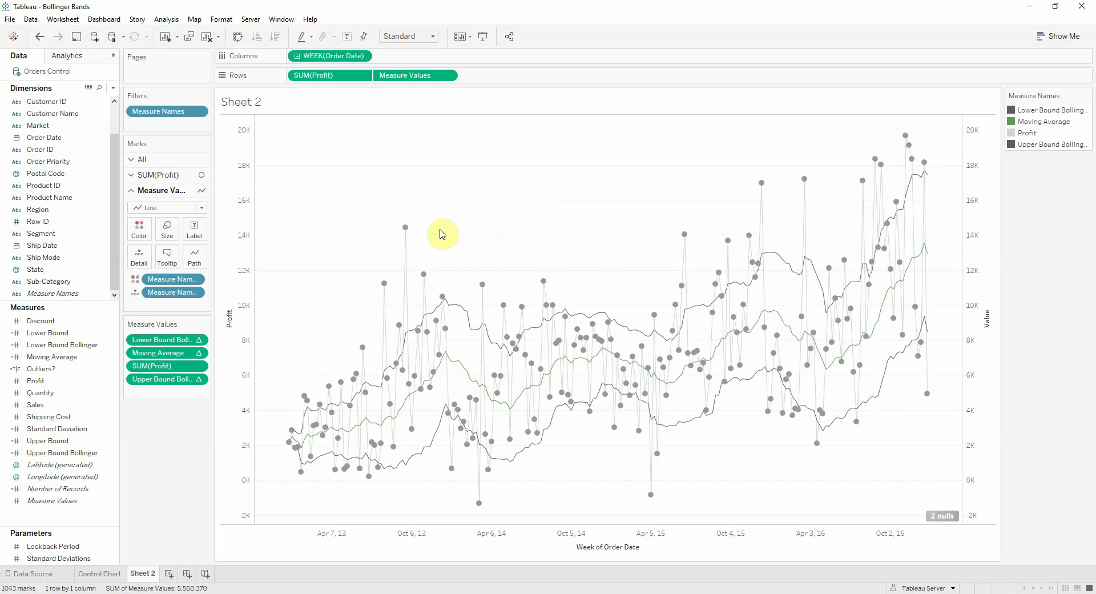
Create the 'Outliers? Bollinger' calculation: SUM([Profit])>[Upper Bound Bollinger] OR SUM([Profit])<[Lower Bound Bollinger].
mouse_move(425, 278)
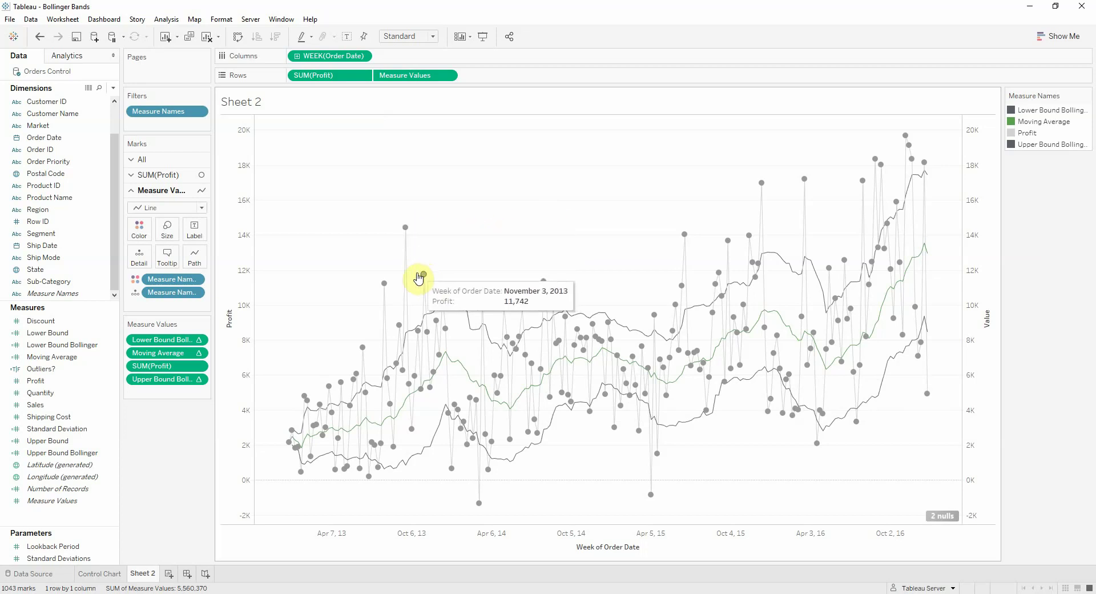
left_click(33, 371)
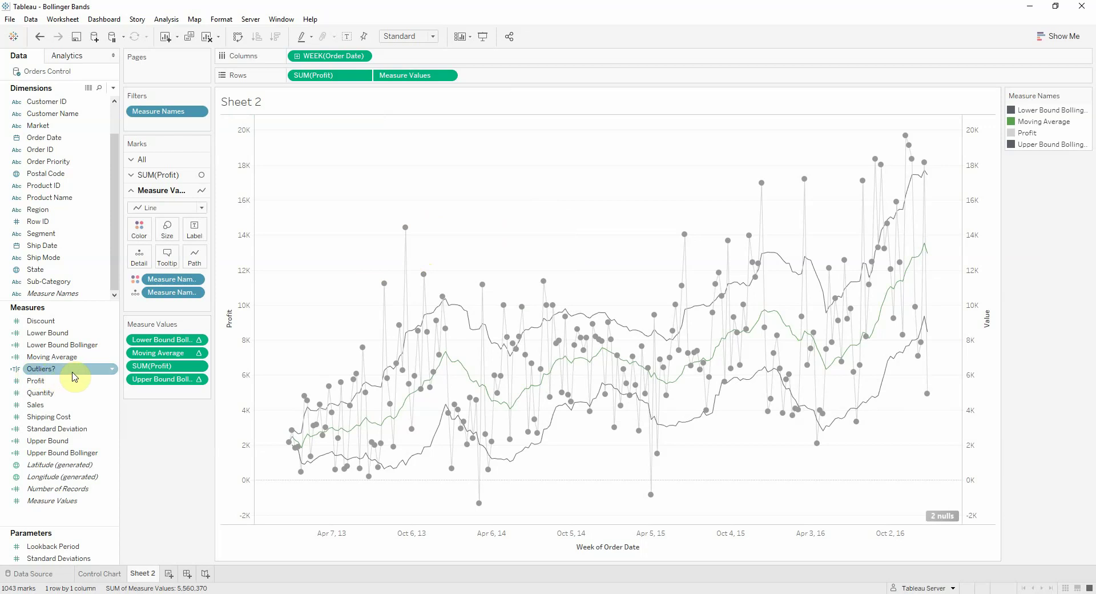
left_click(113, 87)
left_click(101, 109)
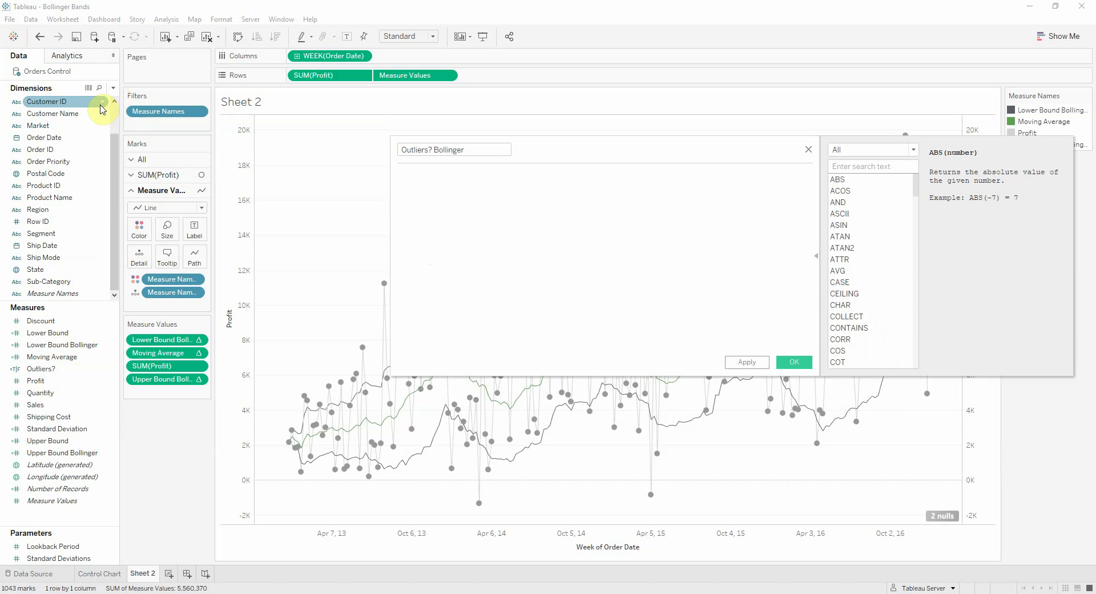
type("SUM([Profit])")
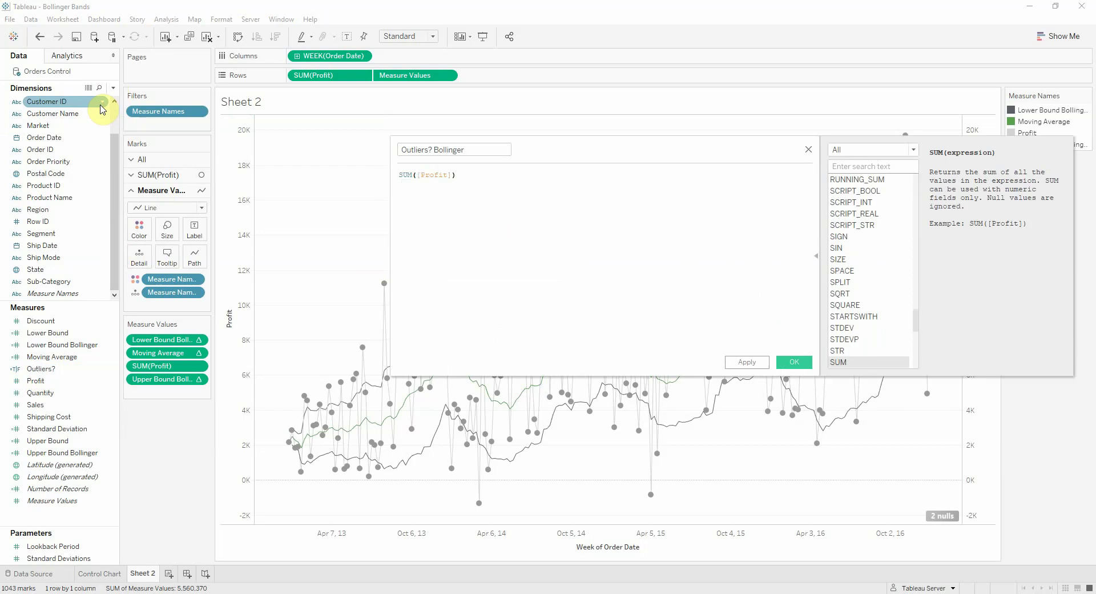
type(">upper")
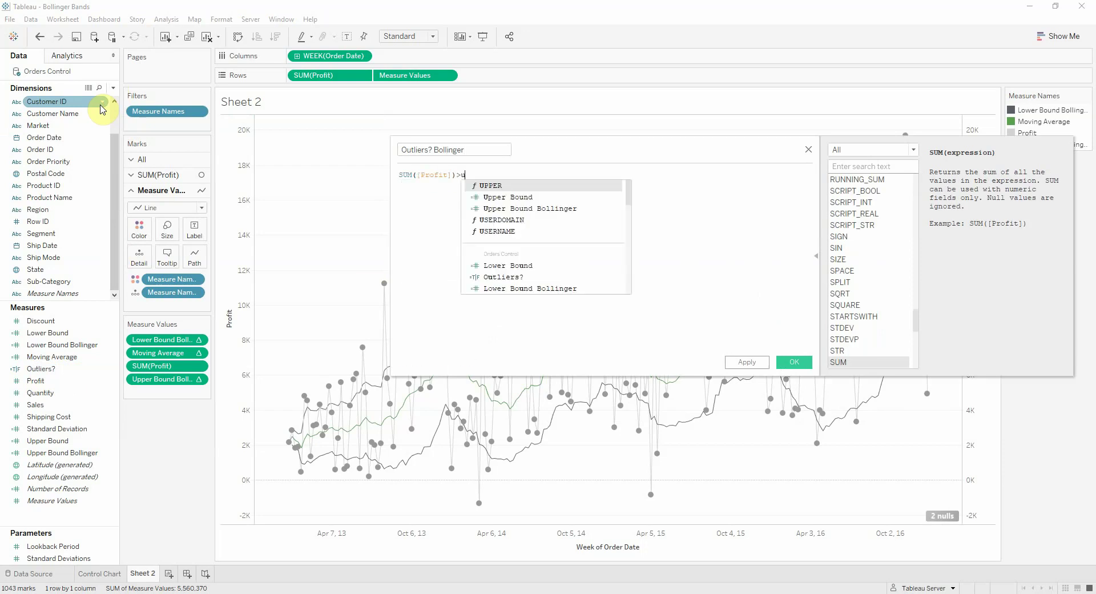
left_click(579, 209)
key("Return")
type("OR ")
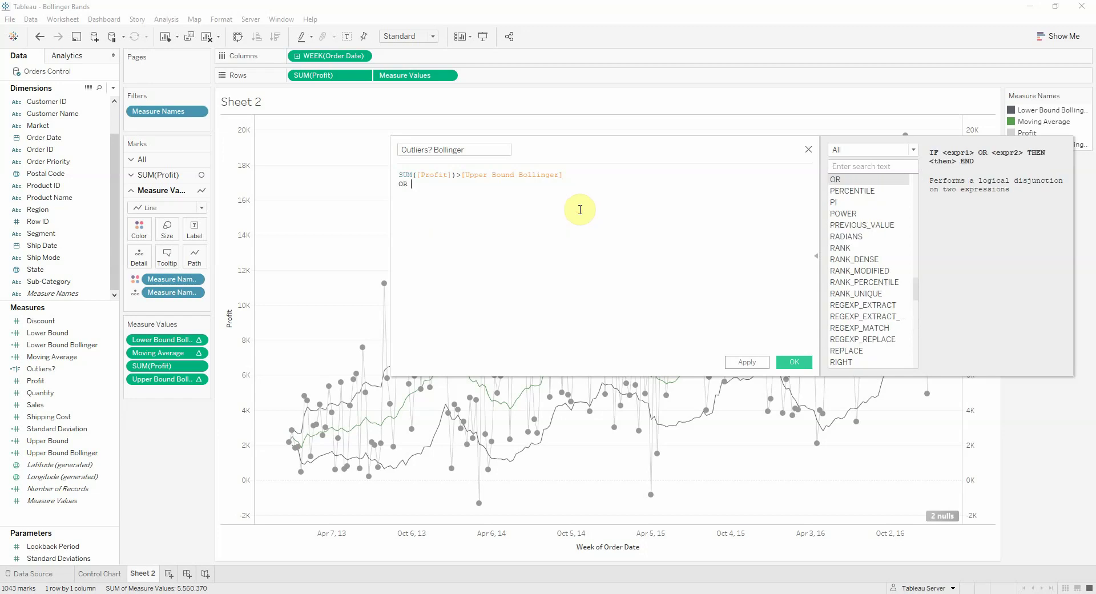
type("SUM(pr")
key("Return")
type(")")
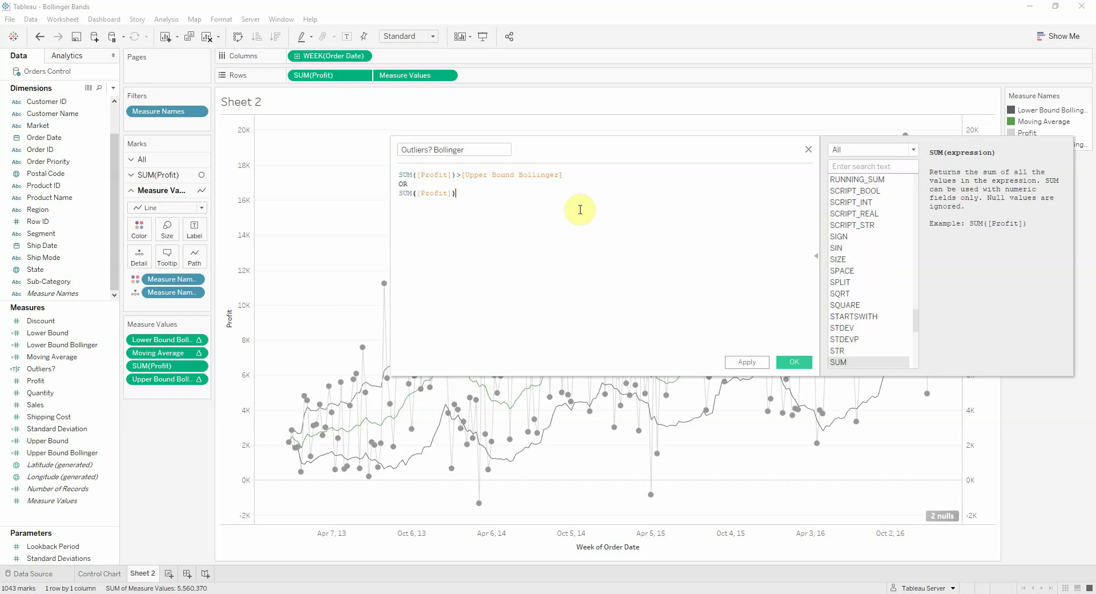
type("<lowe")
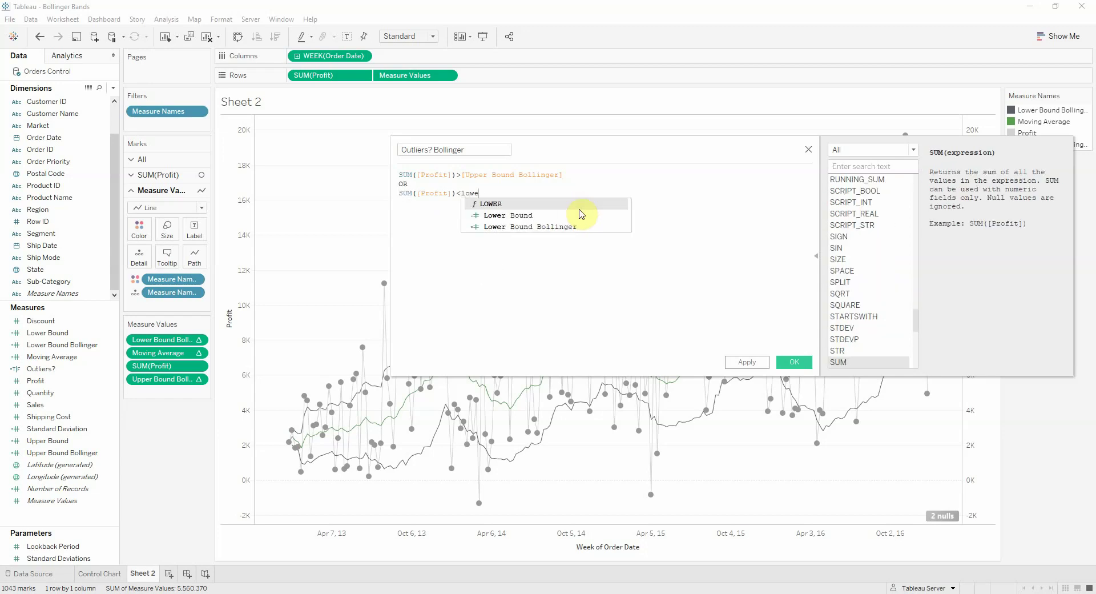
type("r")
double_click(562, 227)
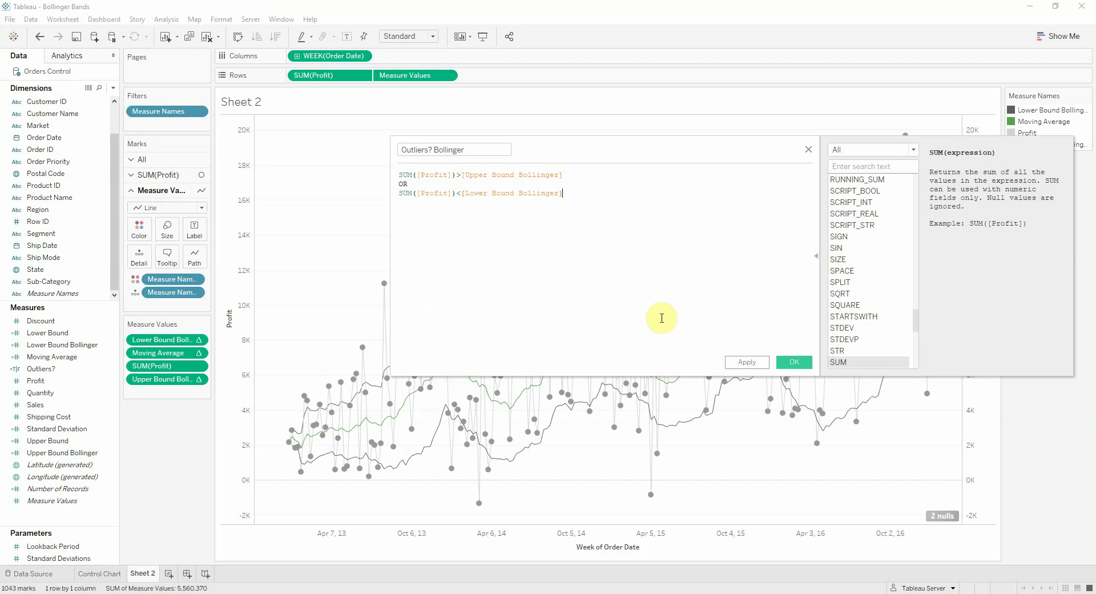
left_click(795, 364)
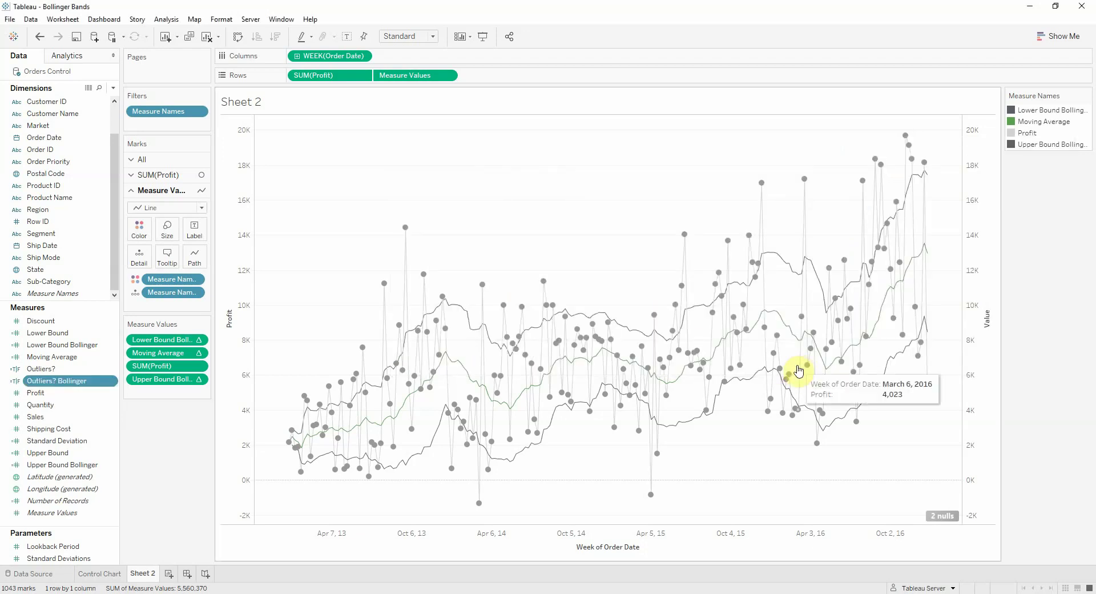
Put Outliers? Bollinger on Color in the SUM(Profit) Marks card to colour the profit circles.
left_click(153, 176)
left_click_drag(47, 386, 139, 221)
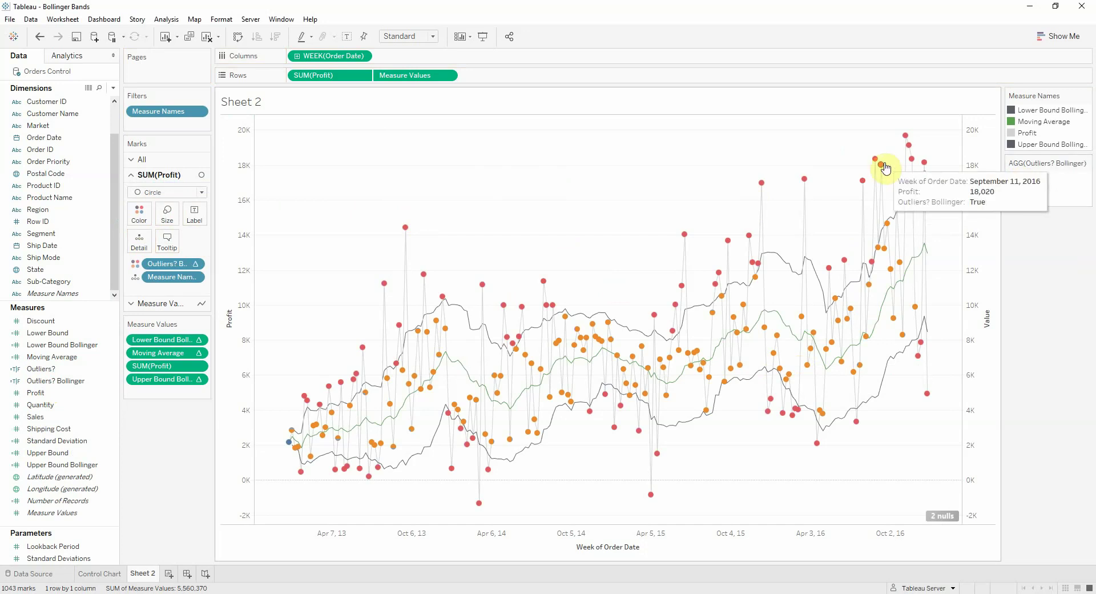
mouse_move(884, 248)
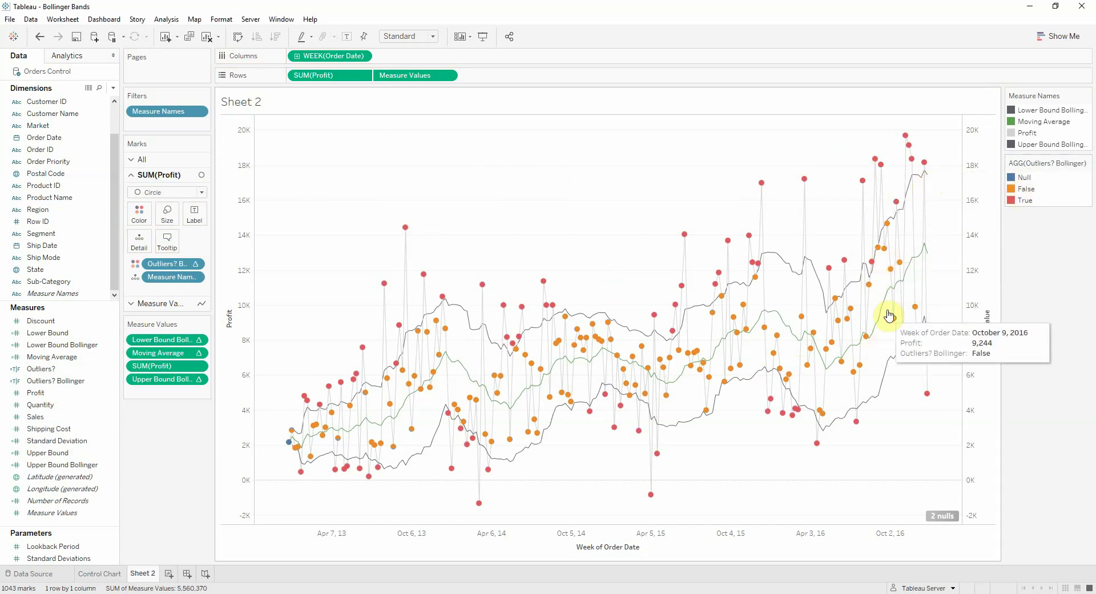
mouse_move(288, 443)
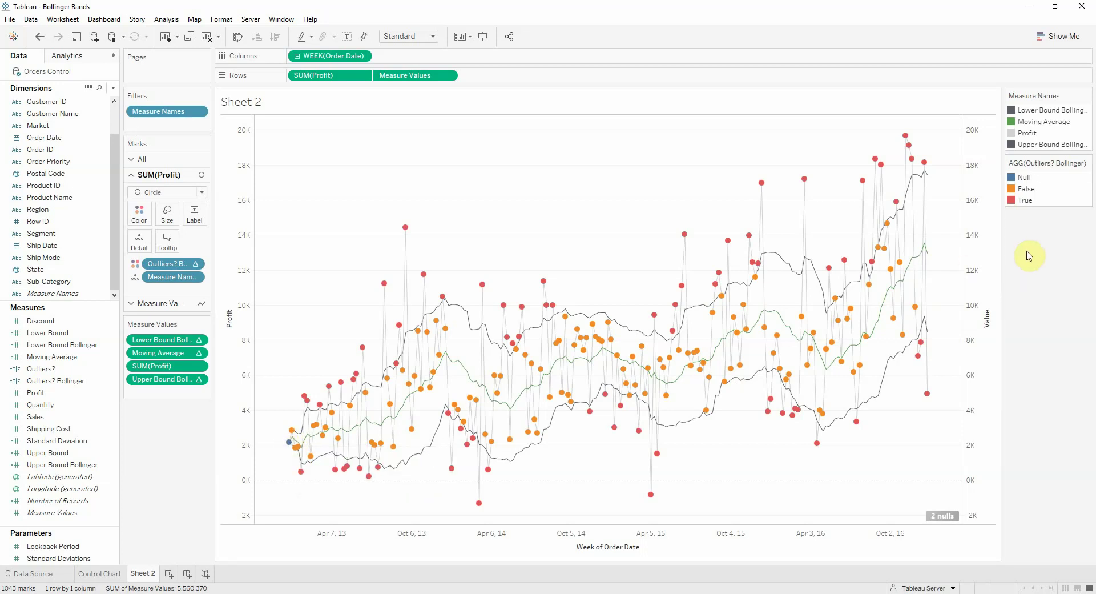
Colour True outliers red and False circles light gray from the Seattle Grays palette.
left_click(150, 216)
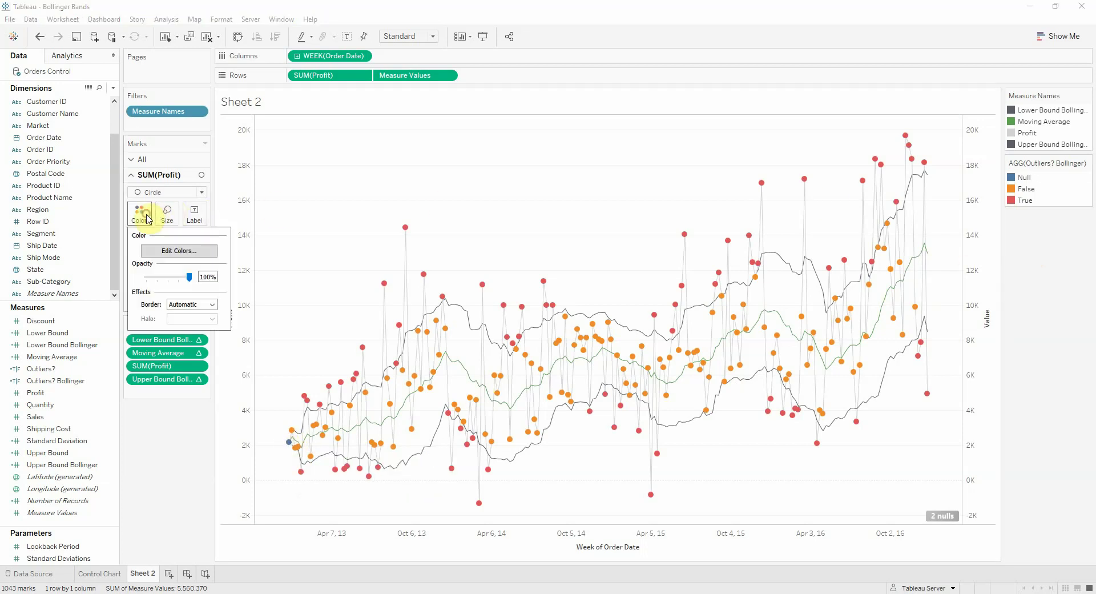
left_click(174, 250)
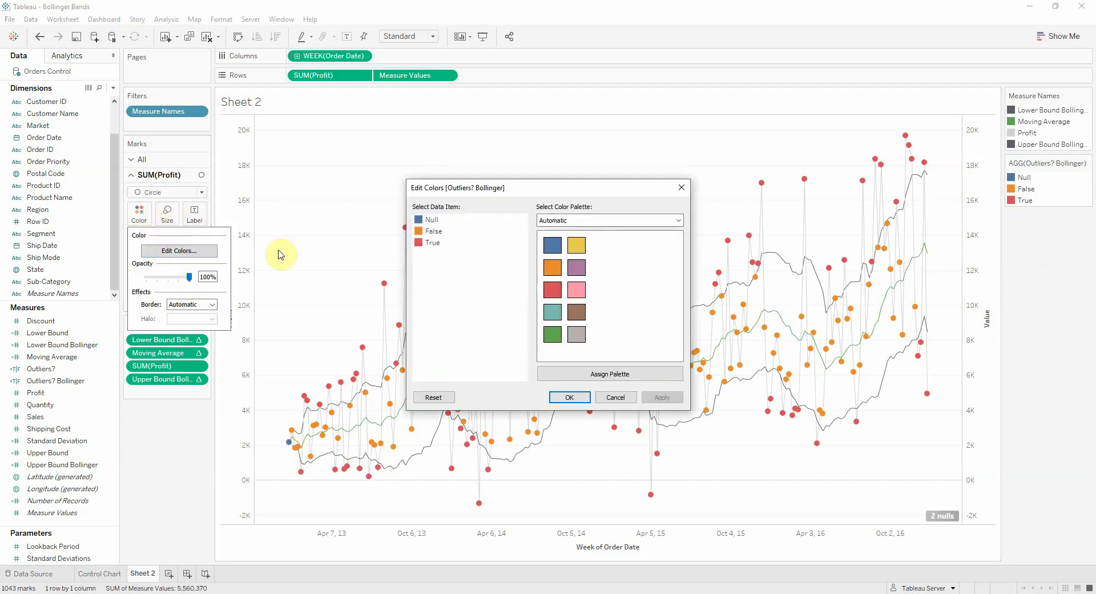
left_click(431, 243)
left_click(551, 291)
left_click(433, 231)
left_click(605, 220)
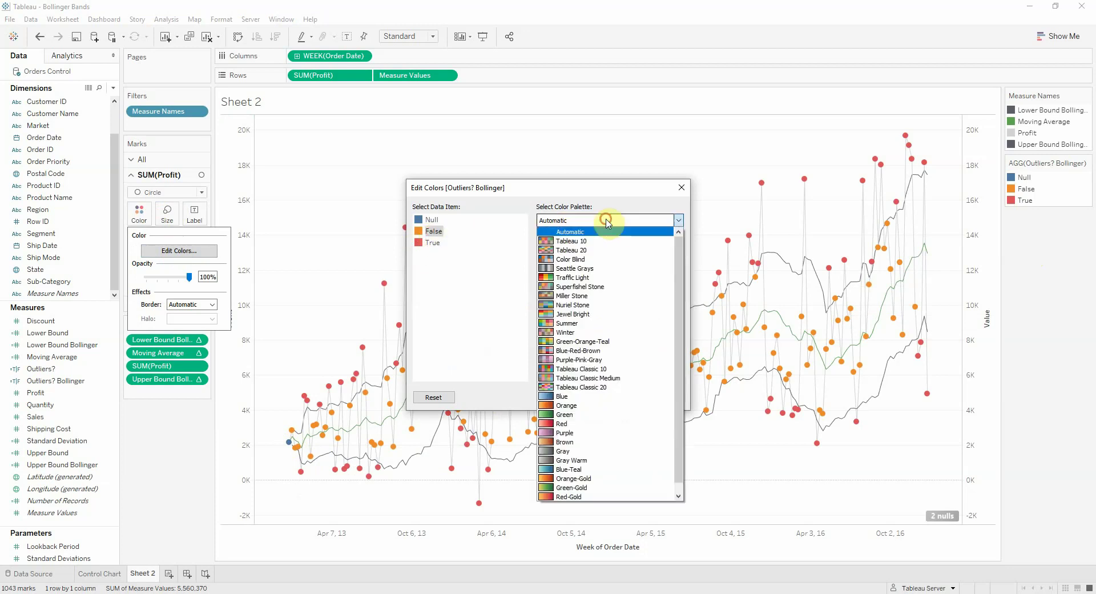
left_click(576, 268)
left_click(553, 312)
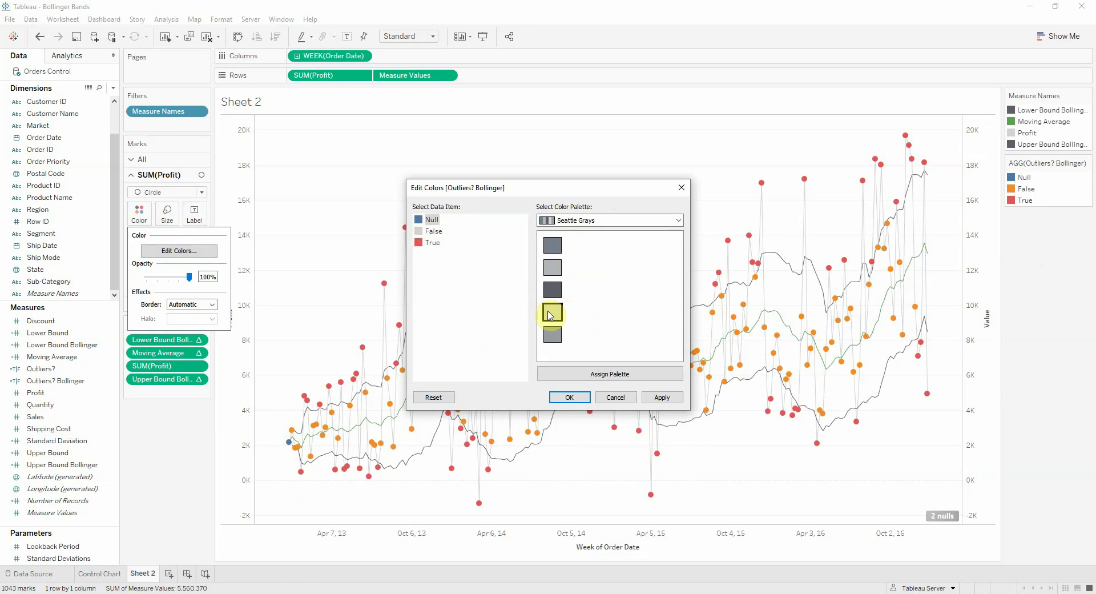
left_click(569, 397)
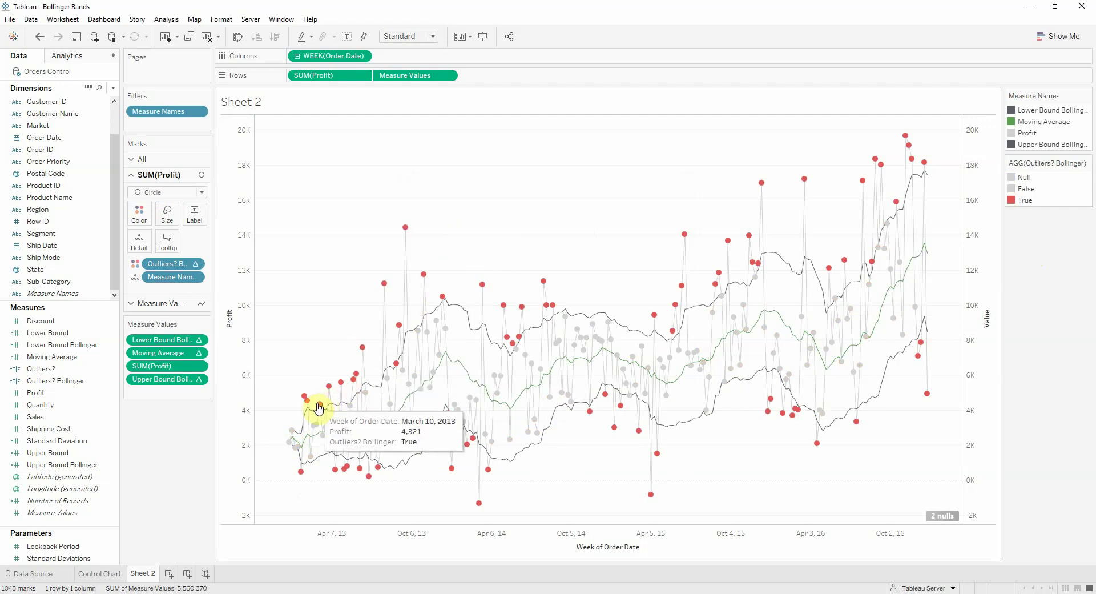
left_click(110, 573)
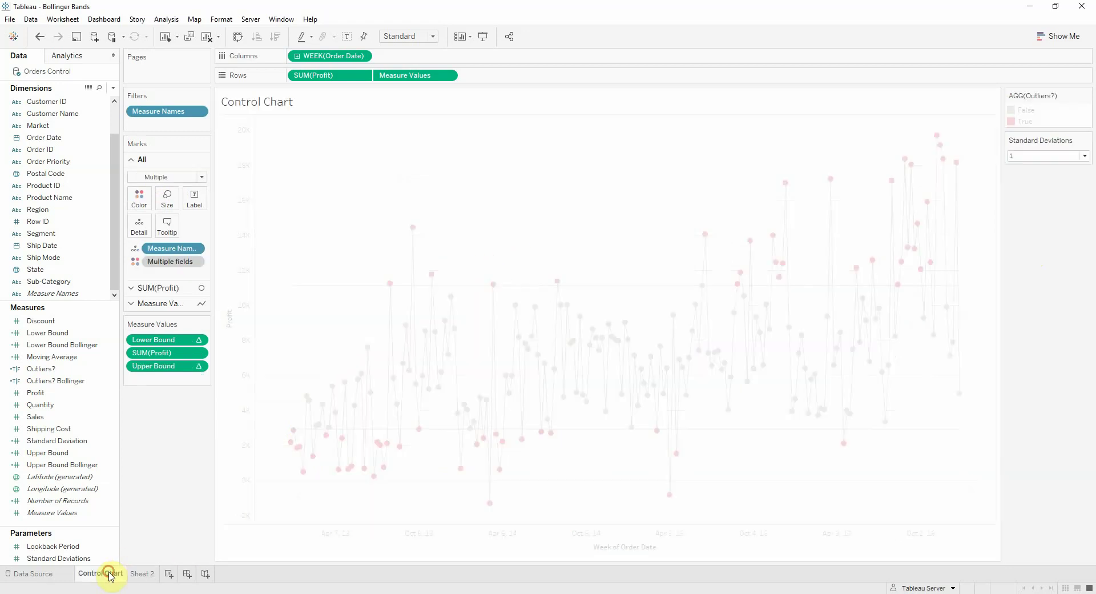
left_click(142, 572)
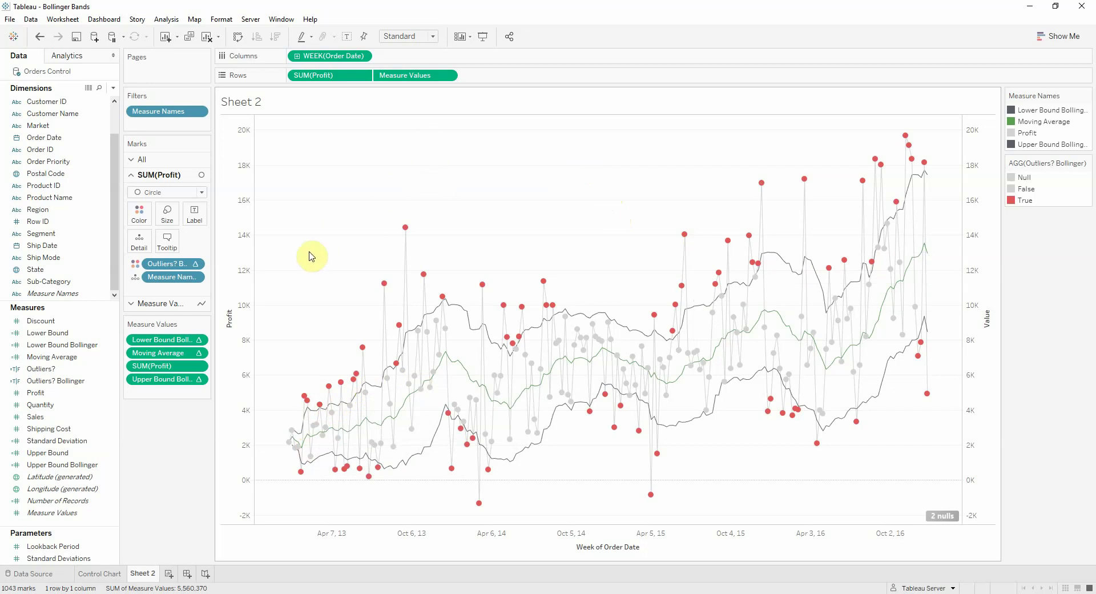
Show the Lookback Period parameter control and slide it from 20 down to 14.
right_click(61, 548)
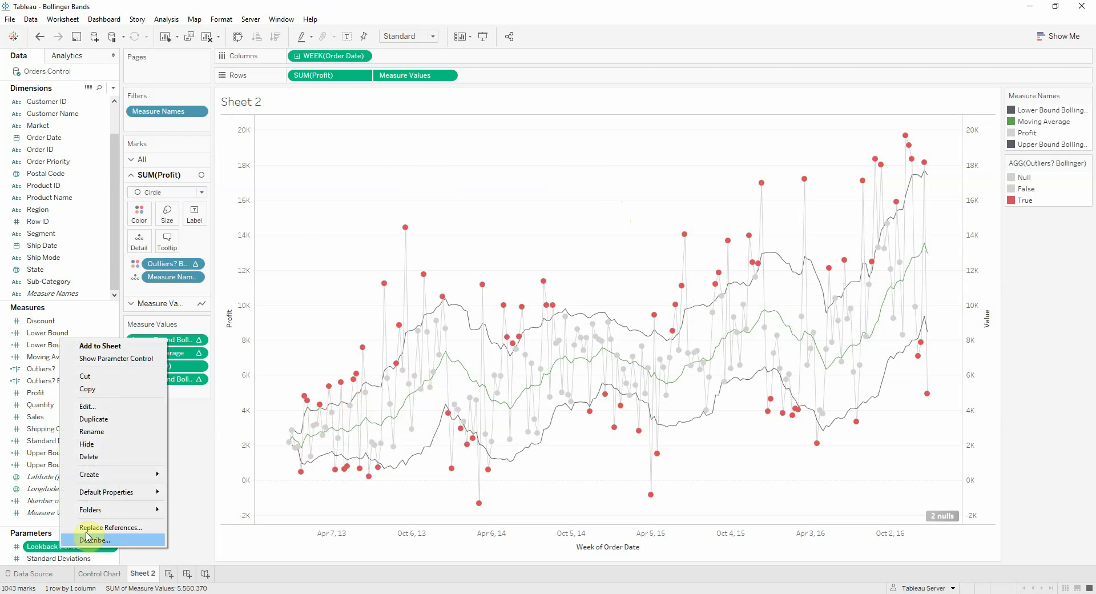
left_click(107, 359)
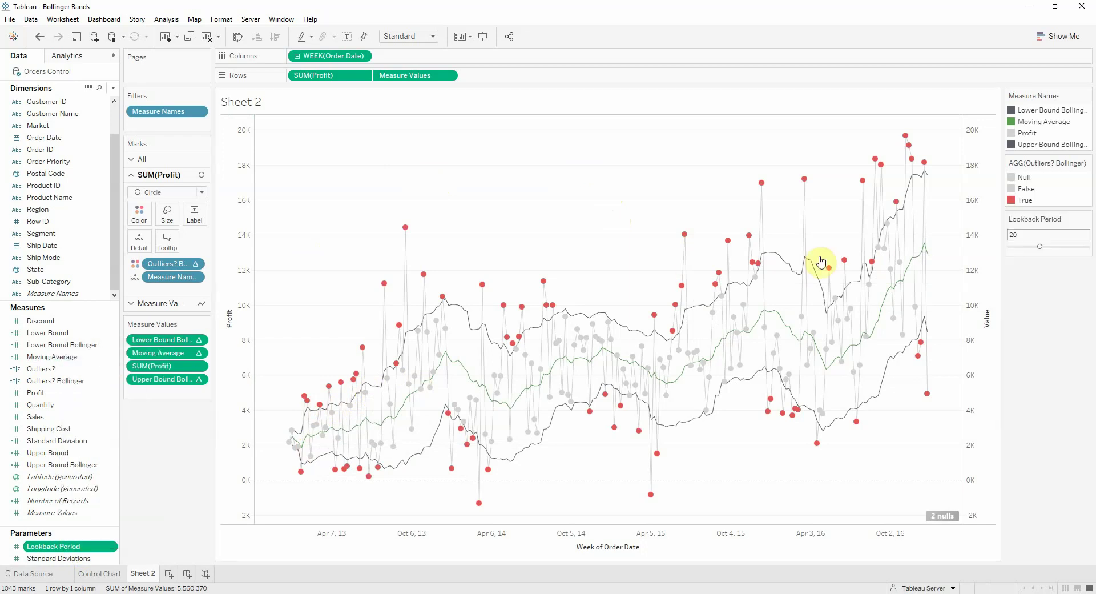
left_click_drag(1040, 251, 1028, 248)
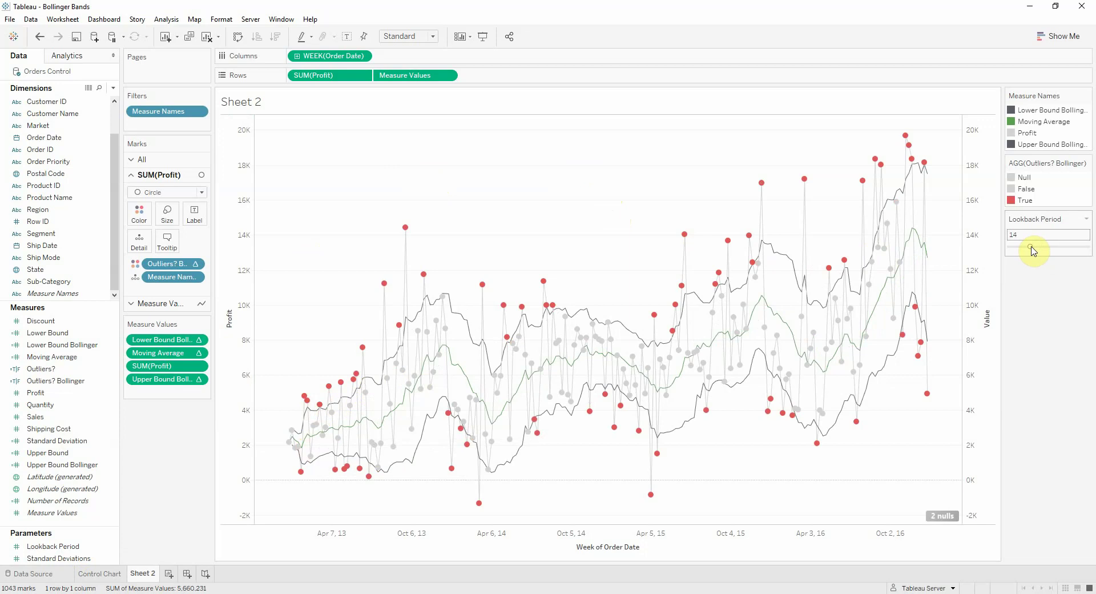
Switch the Lookback Period control to Type In and enter 4, then 30.
left_click(1086, 218)
left_click(1021, 311)
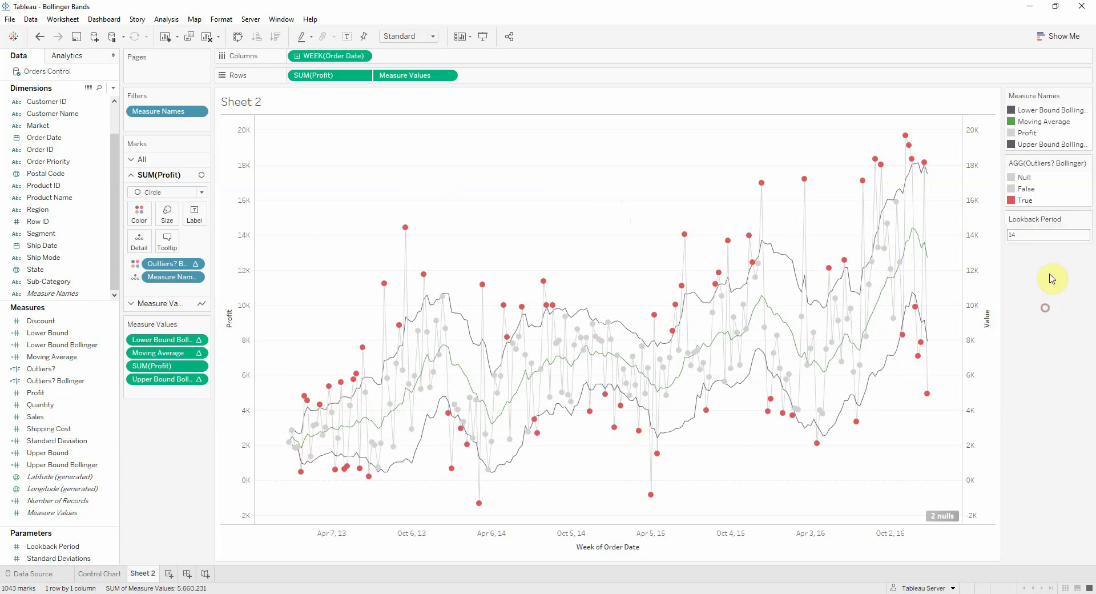
left_click(1034, 237)
type("4")
key("Return")
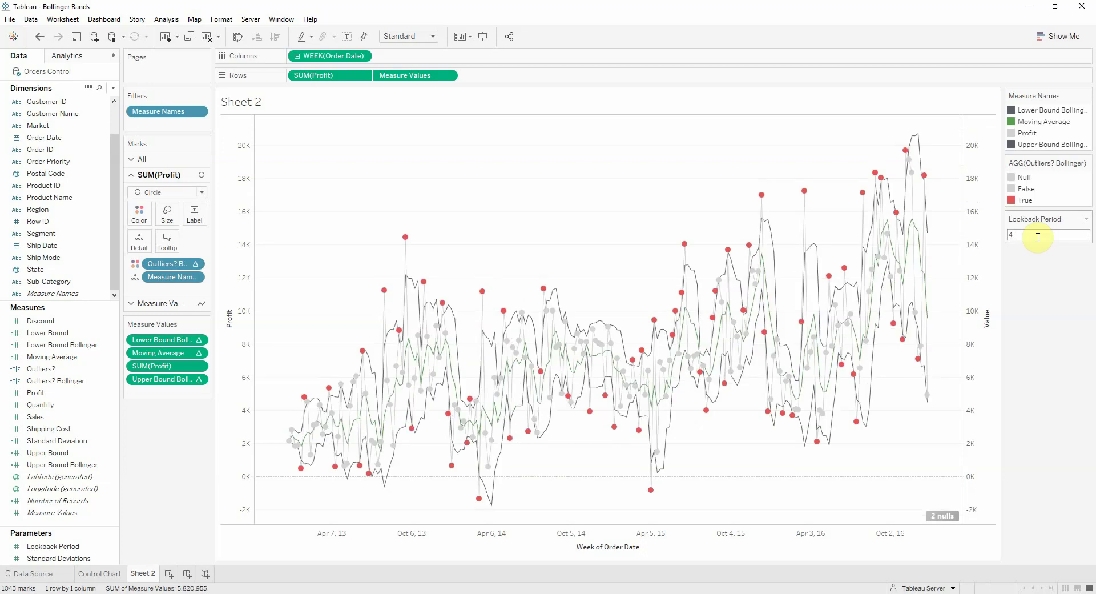
left_click(1063, 234)
type("30")
key("Return")
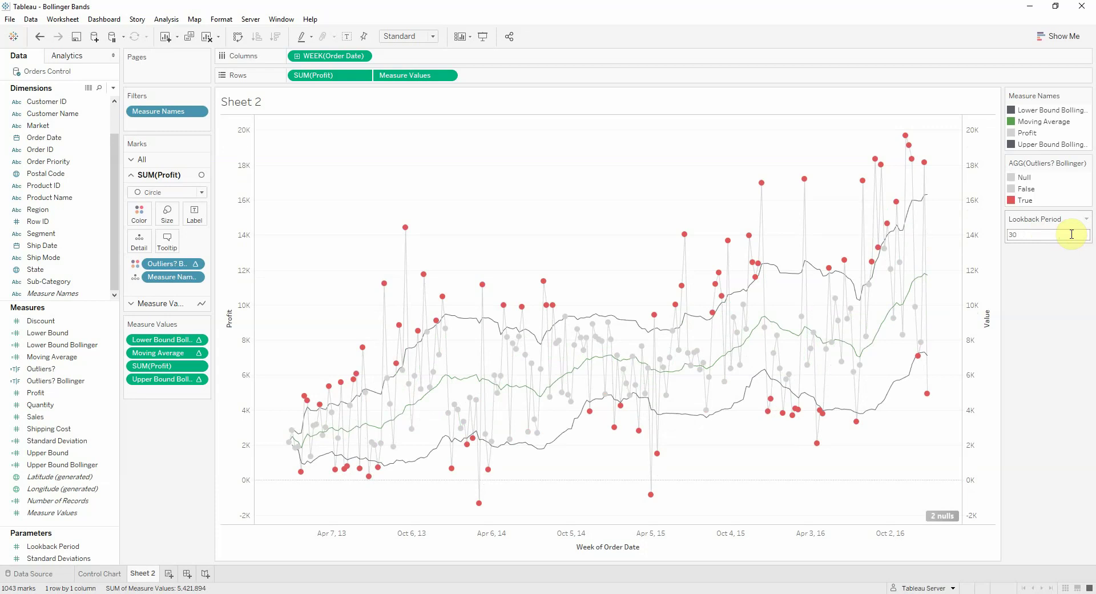